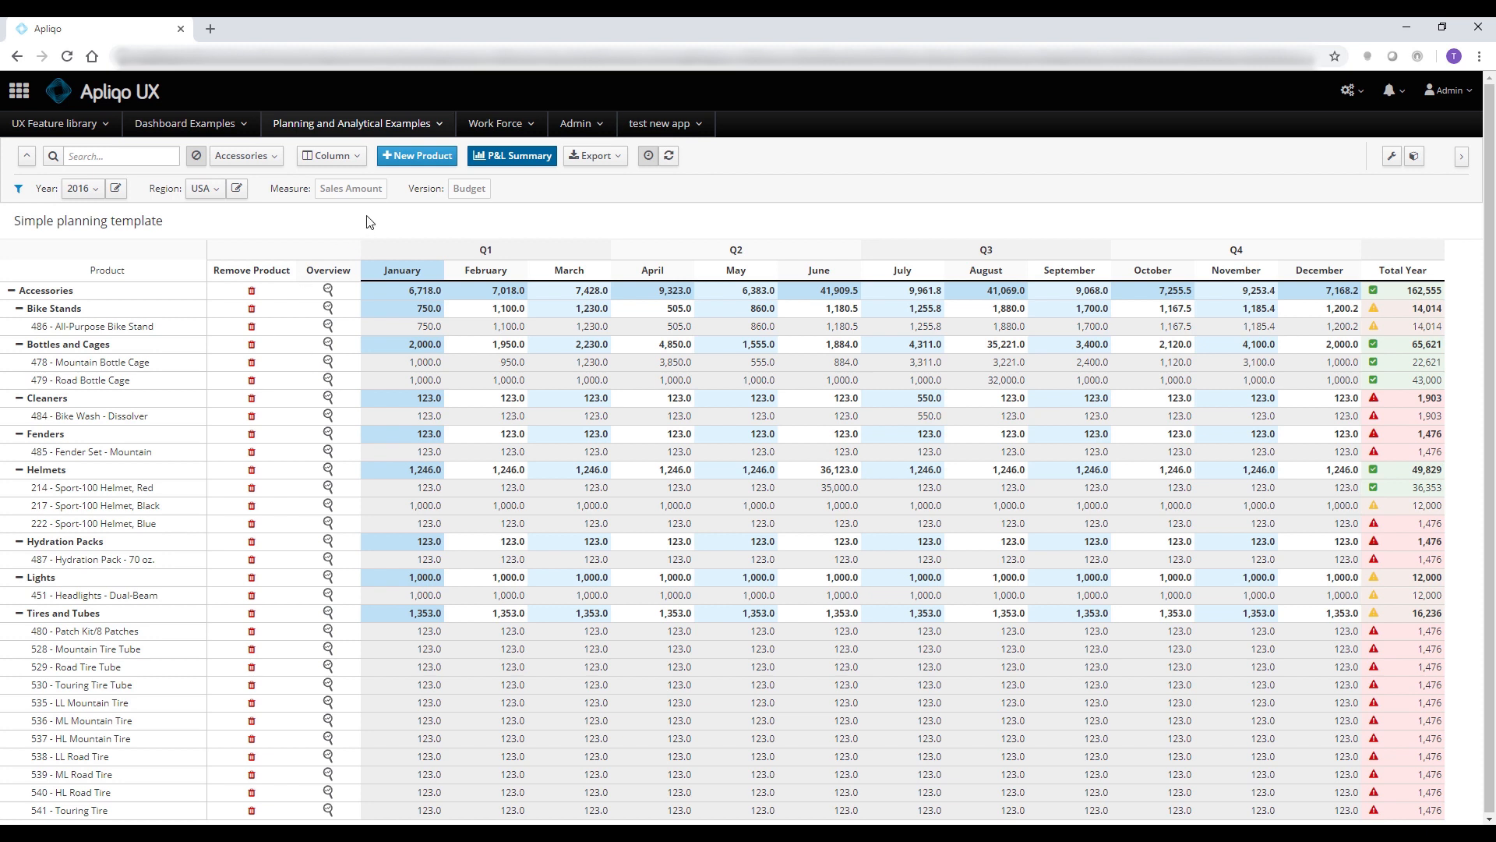
Start a new product entry and bring up the UX_Demo_New_Product process in Turbo Integrator to view its parameters
left_click(424, 159)
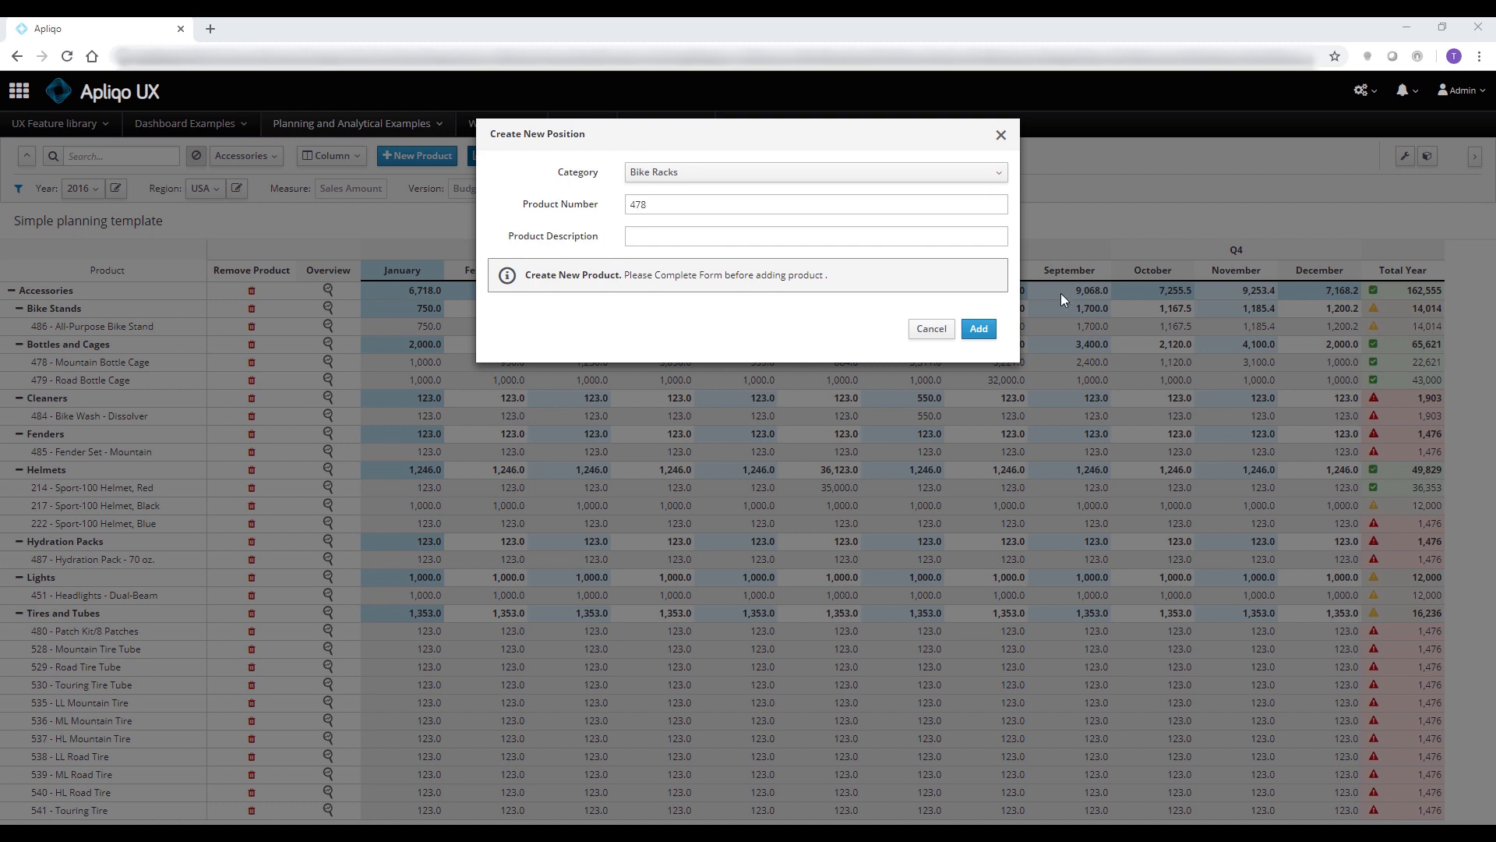
mouse_move(683, 838)
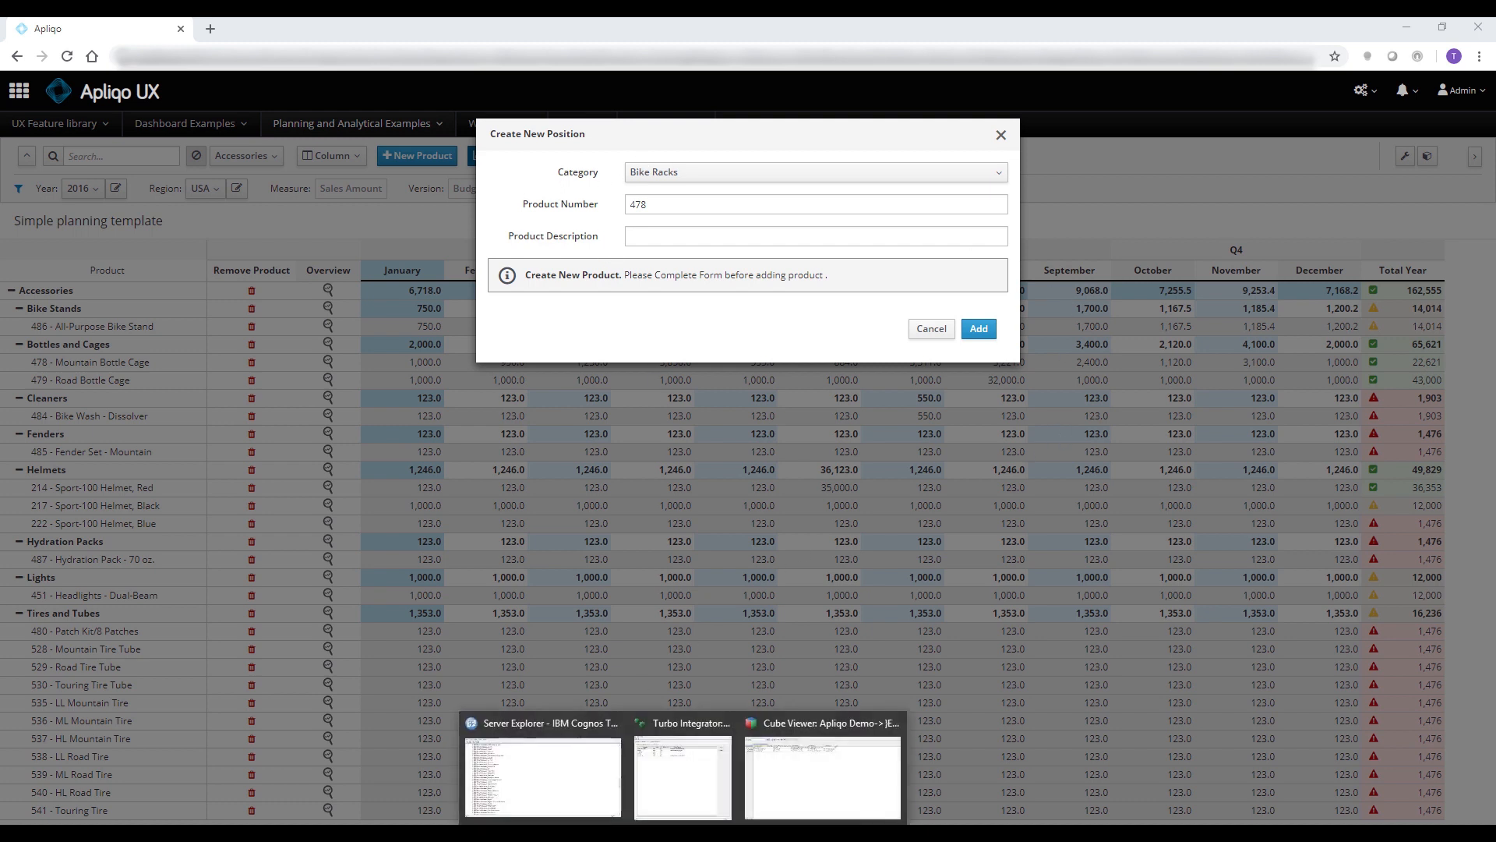
left_click(681, 748)
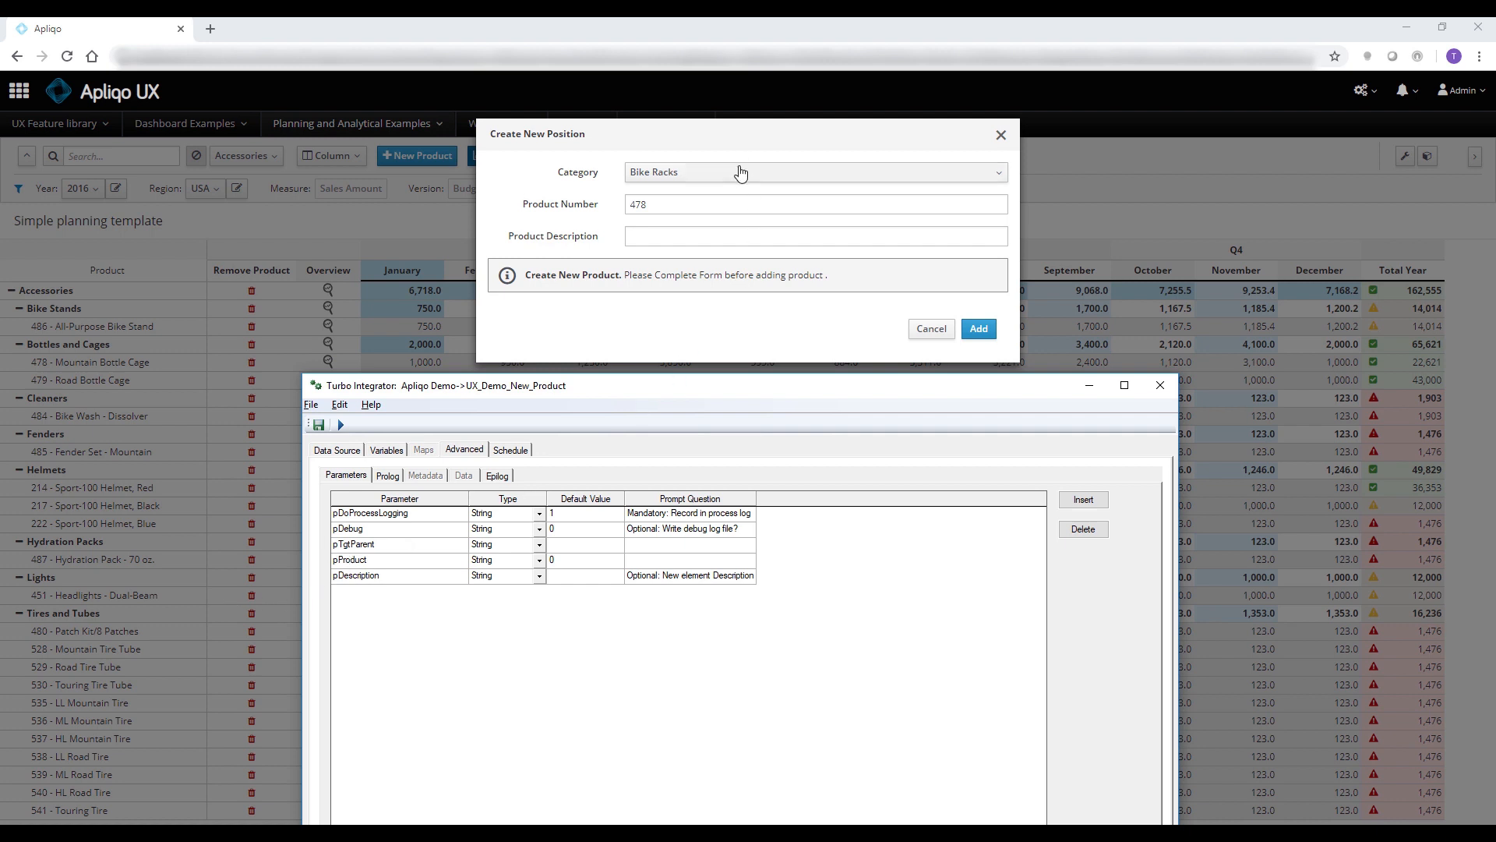
Examine the Category choices in the new product form and compare them with the UX_Demo_New_Product process parameters in Turbo Integrator
left_click(743, 173)
left_click(753, 197)
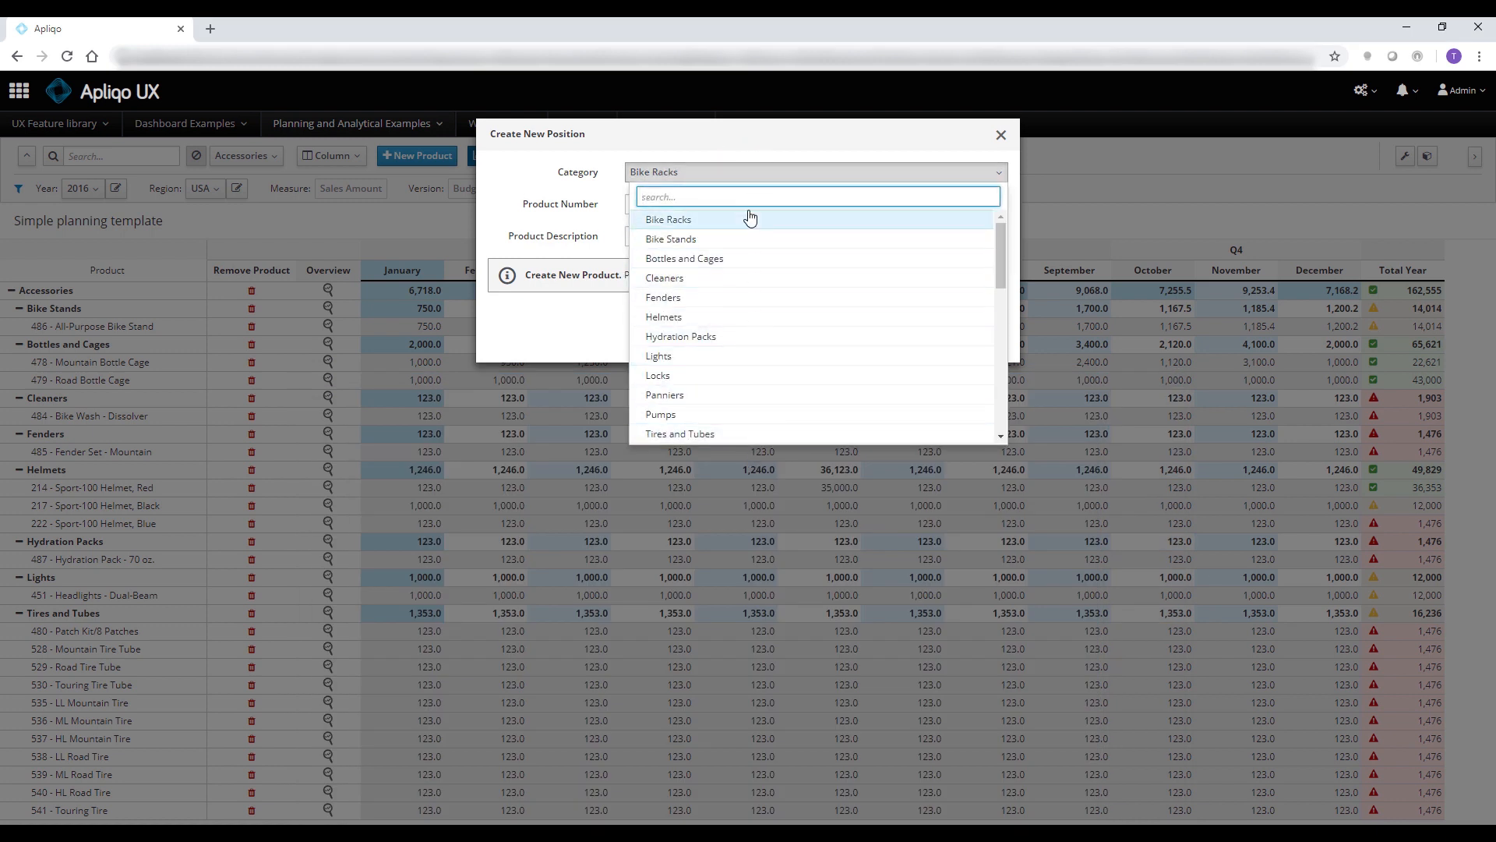
left_click(727, 181)
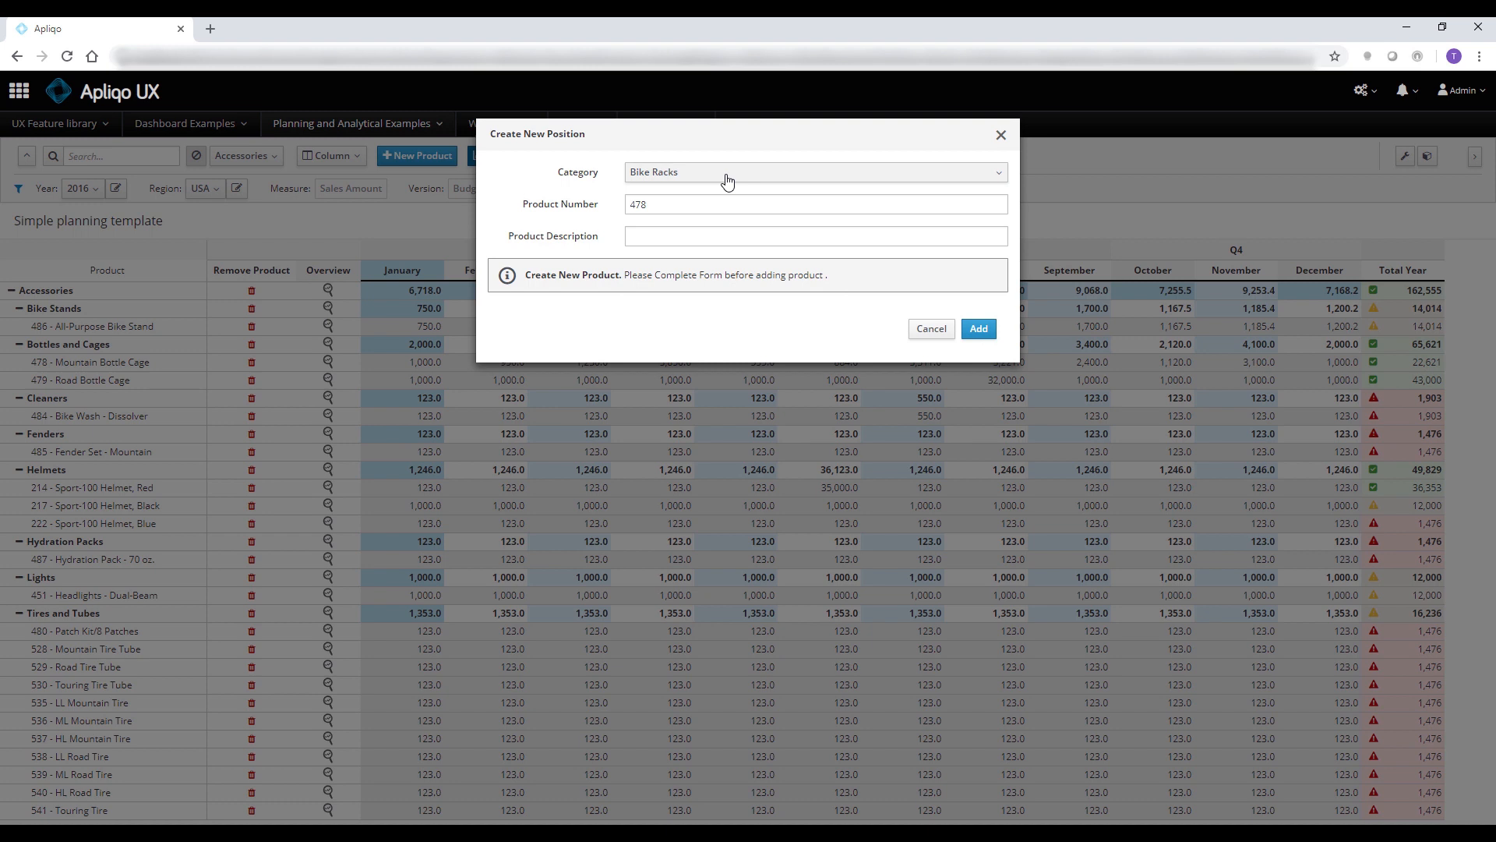
key("alt+Tab")
left_click(363, 566)
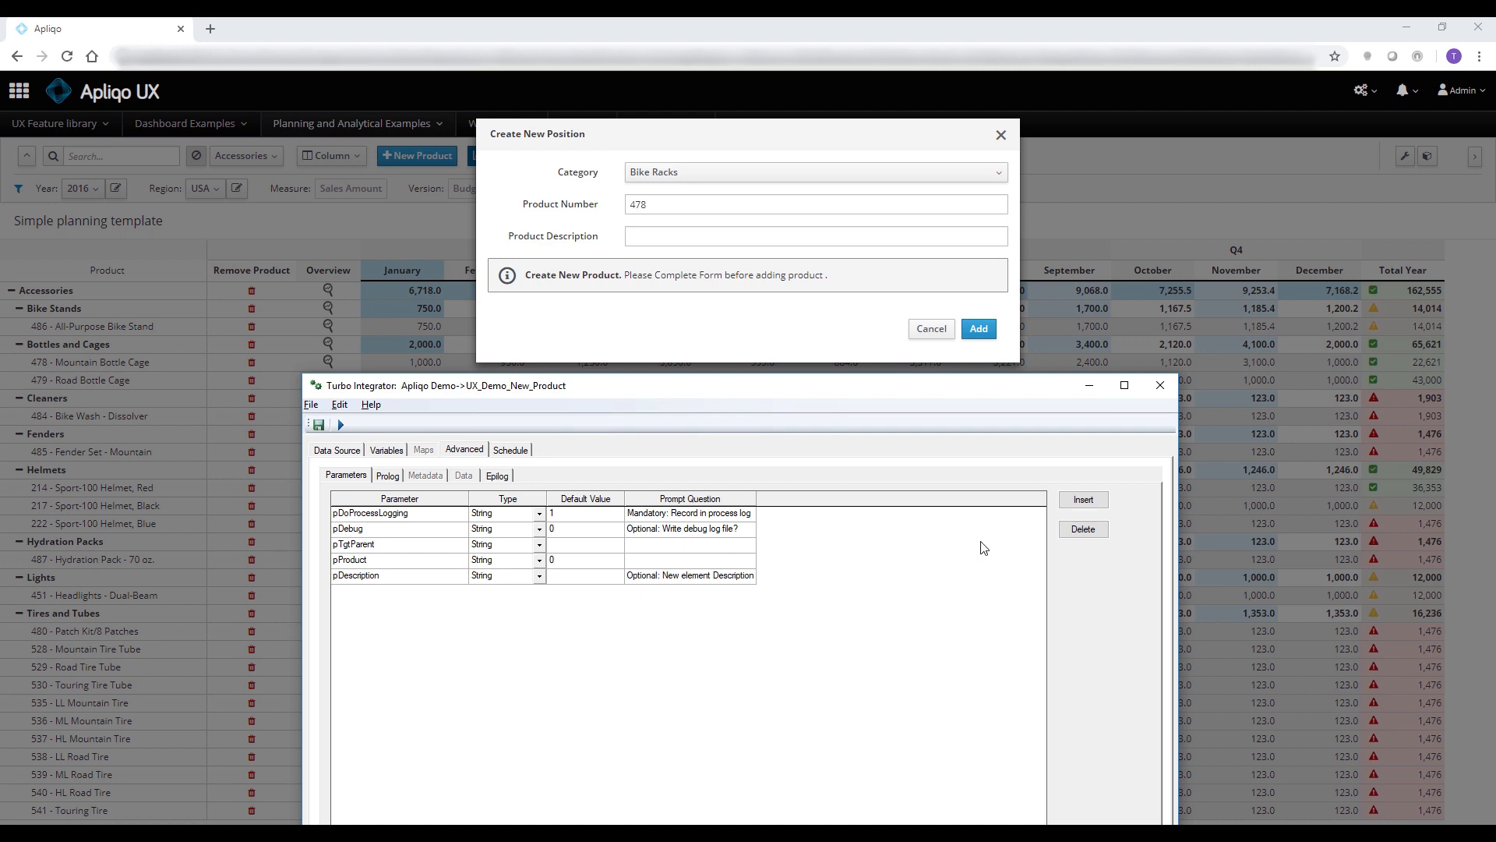
left_click(1158, 385)
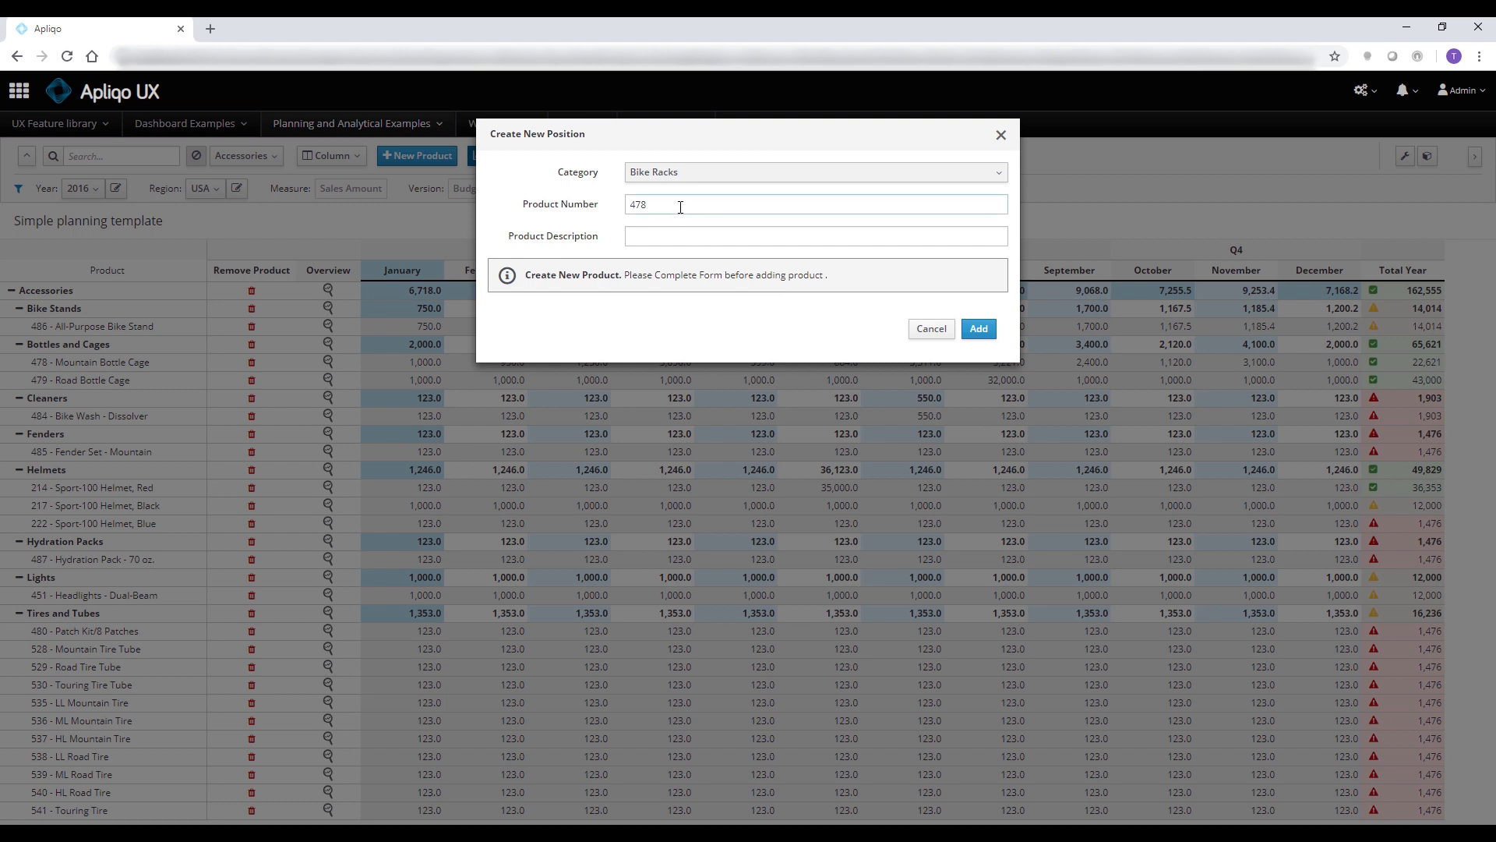
Try to add a product numbered 478 under Bike Racks with an empty description
left_click(637, 238)
left_click(635, 237)
left_click(978, 329)
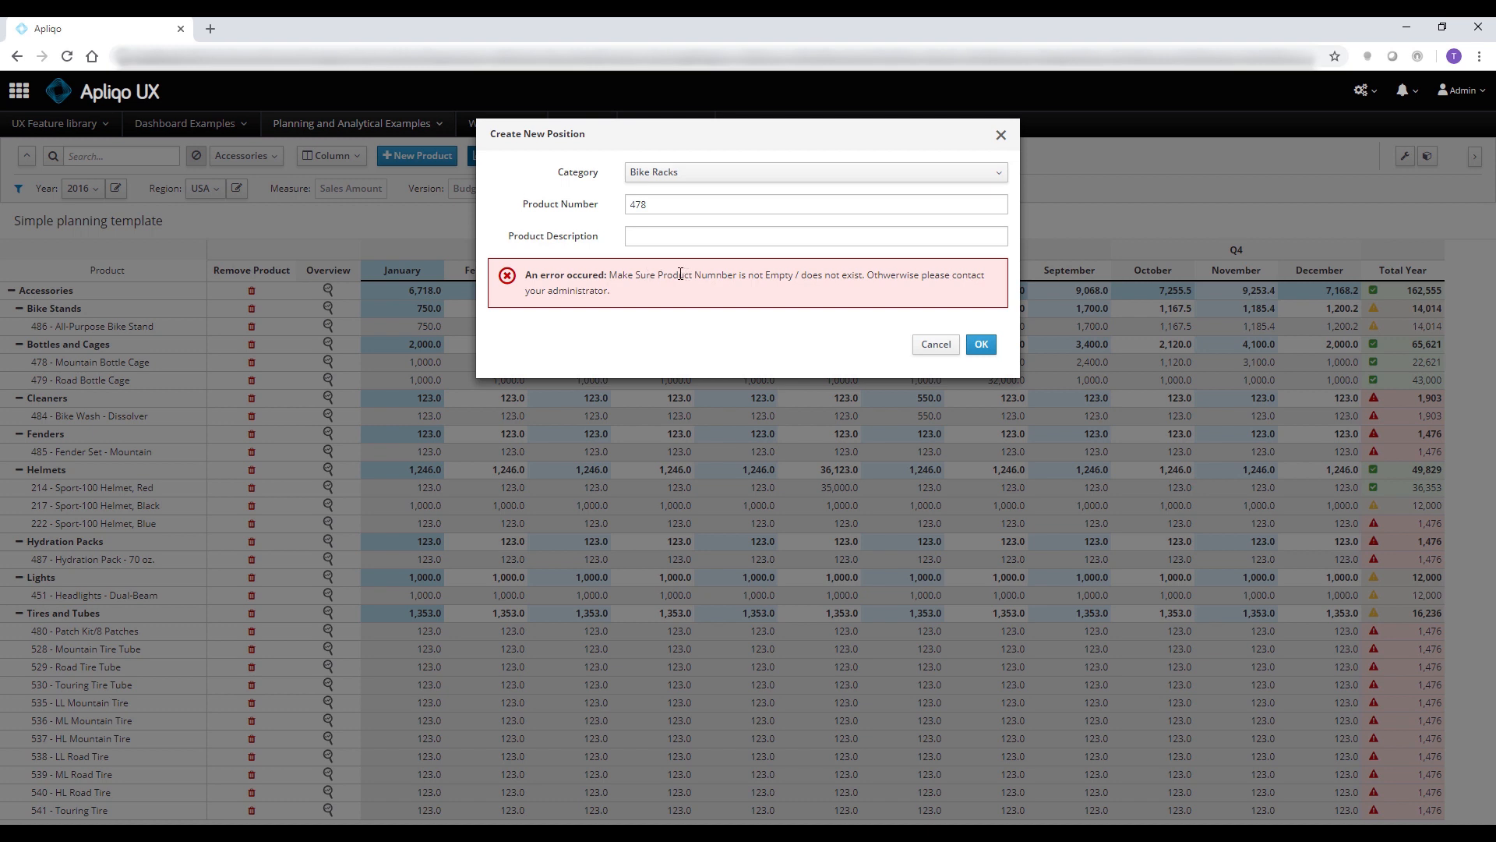
left_click(936, 345)
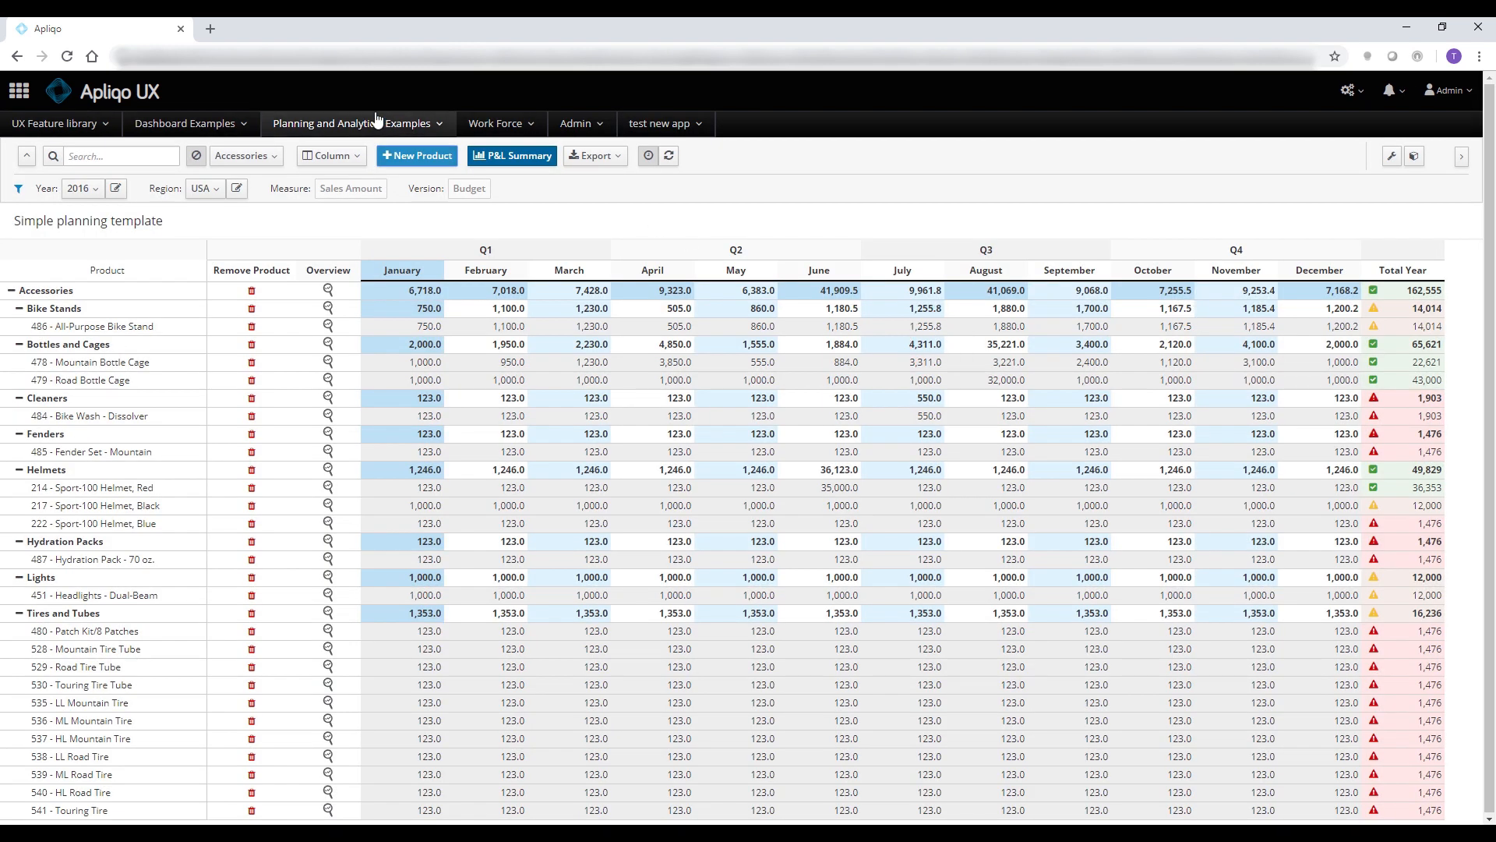
Start a new product with product number 12345678 and keep the description "new cleaner"
left_click(420, 160)
left_click(713, 205)
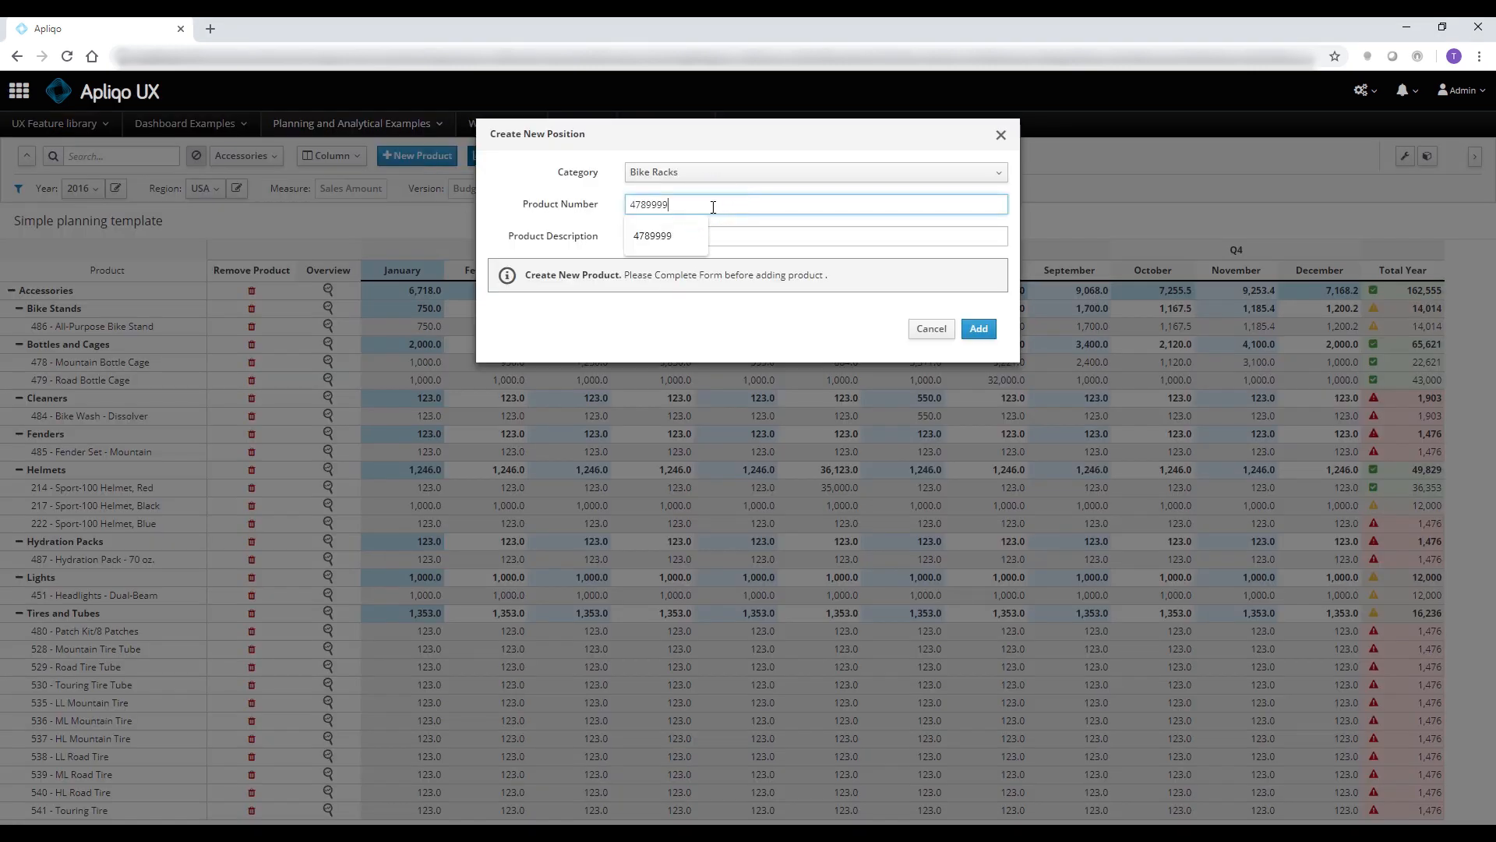
key("ctrl+a")
type("12345678")
key("Tab")
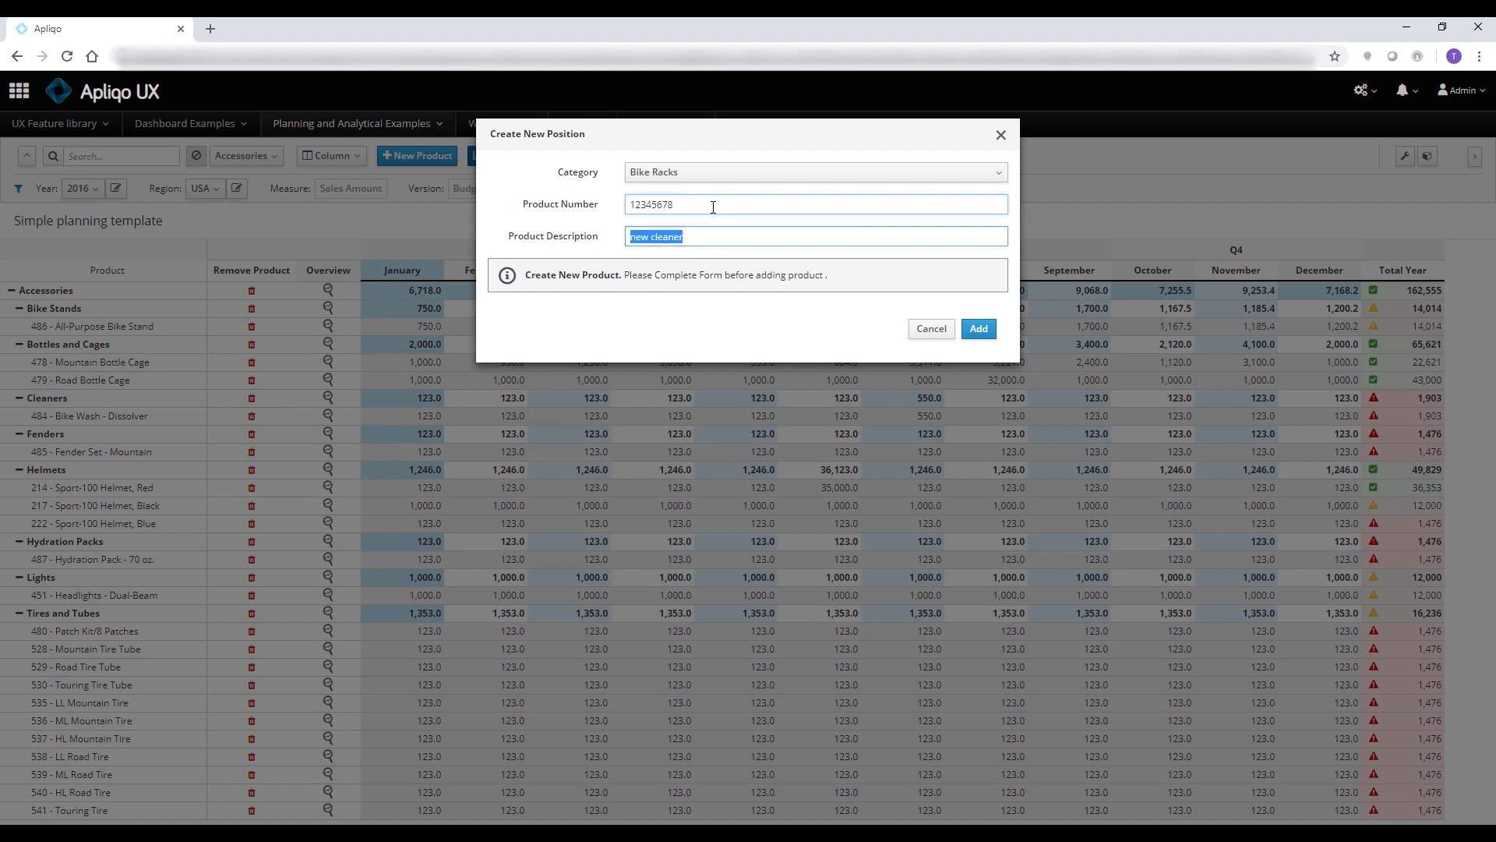
Set the new product's category to Cleaners and add the product
left_click(694, 173)
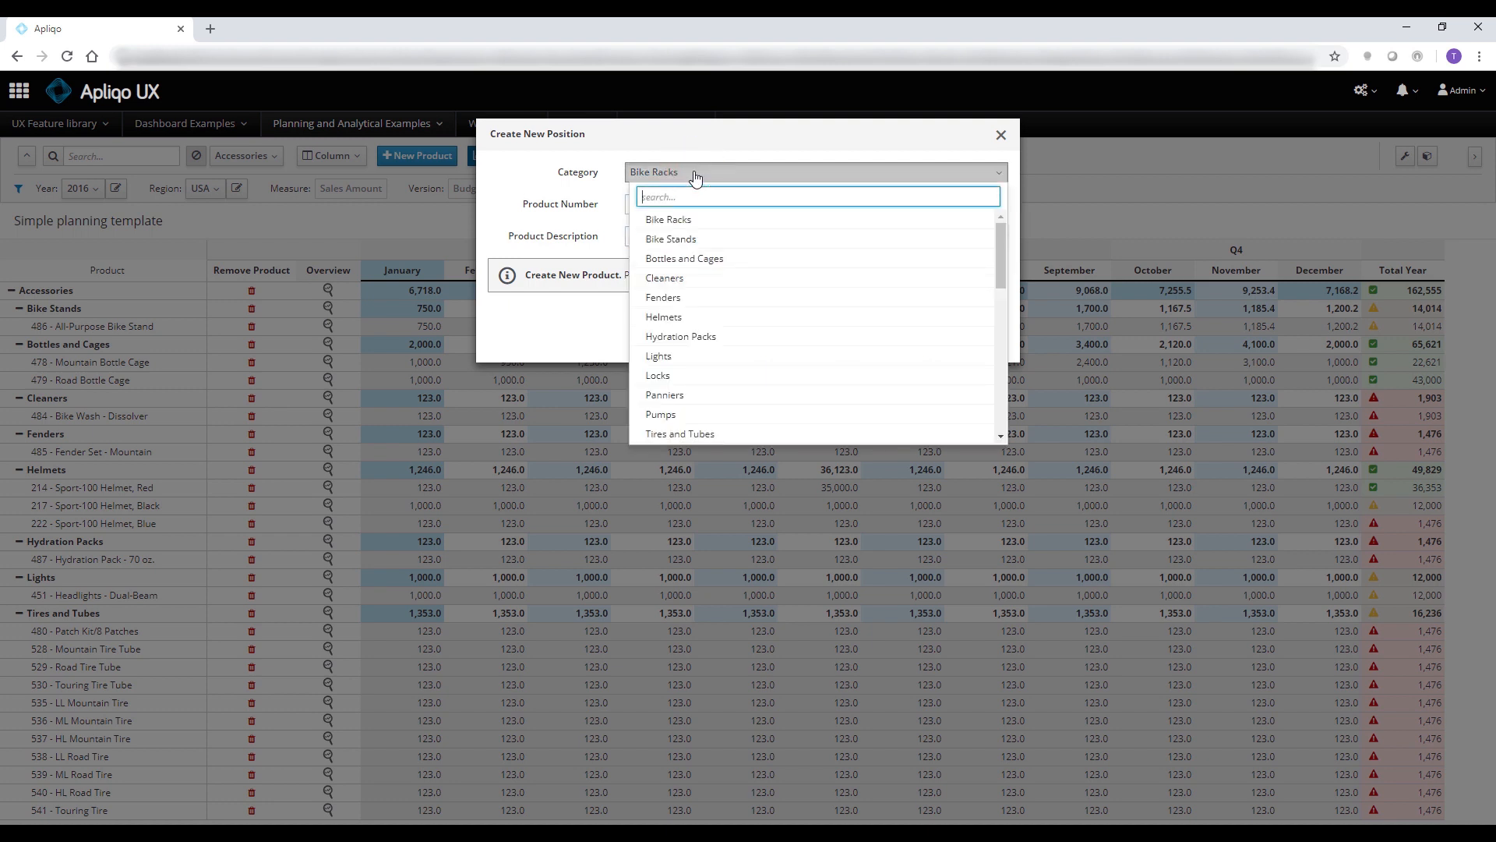
left_click(710, 277)
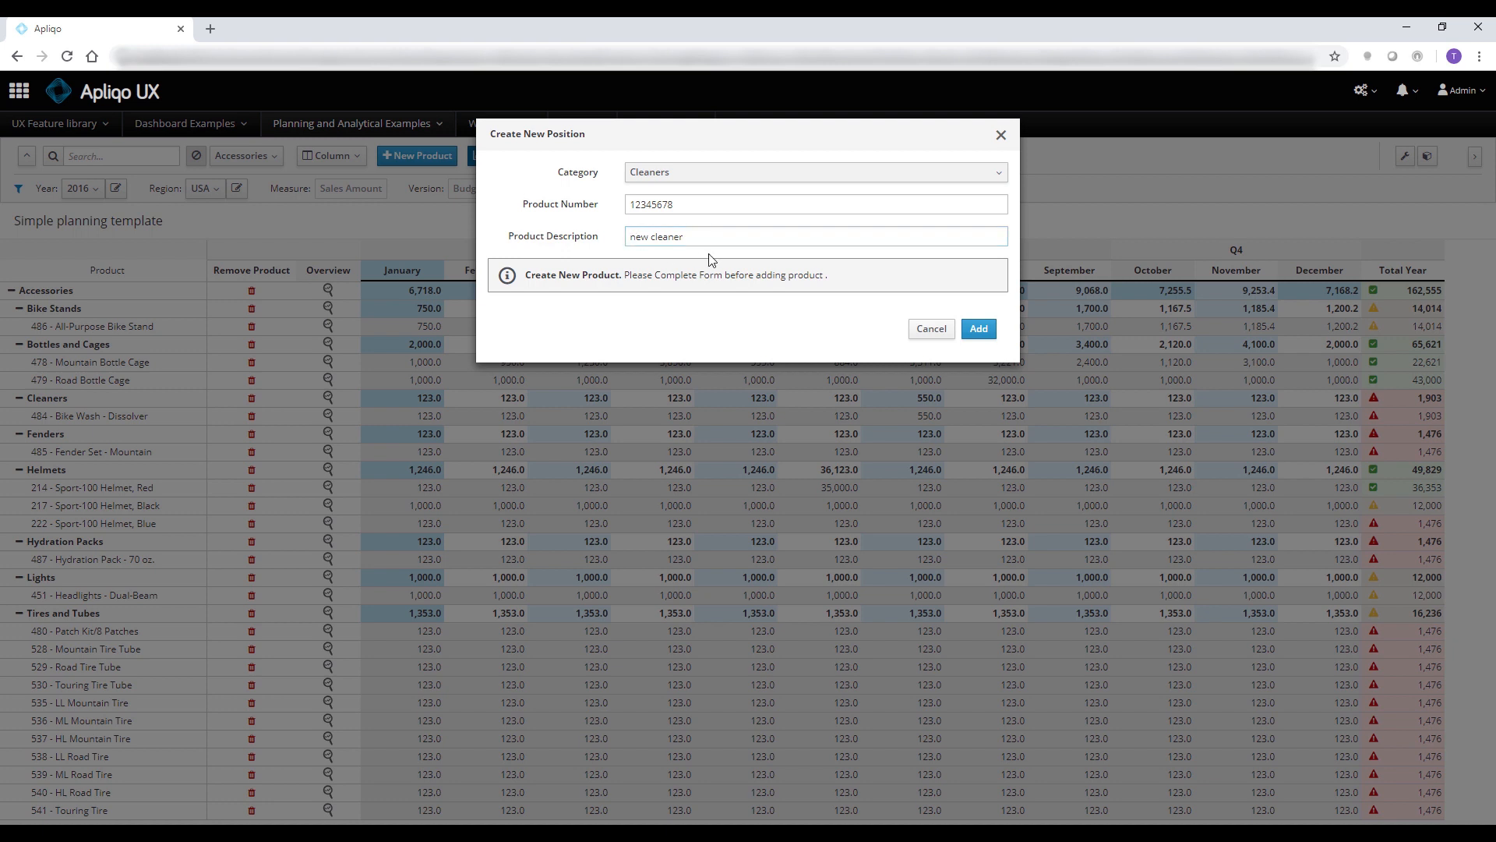
left_click(980, 330)
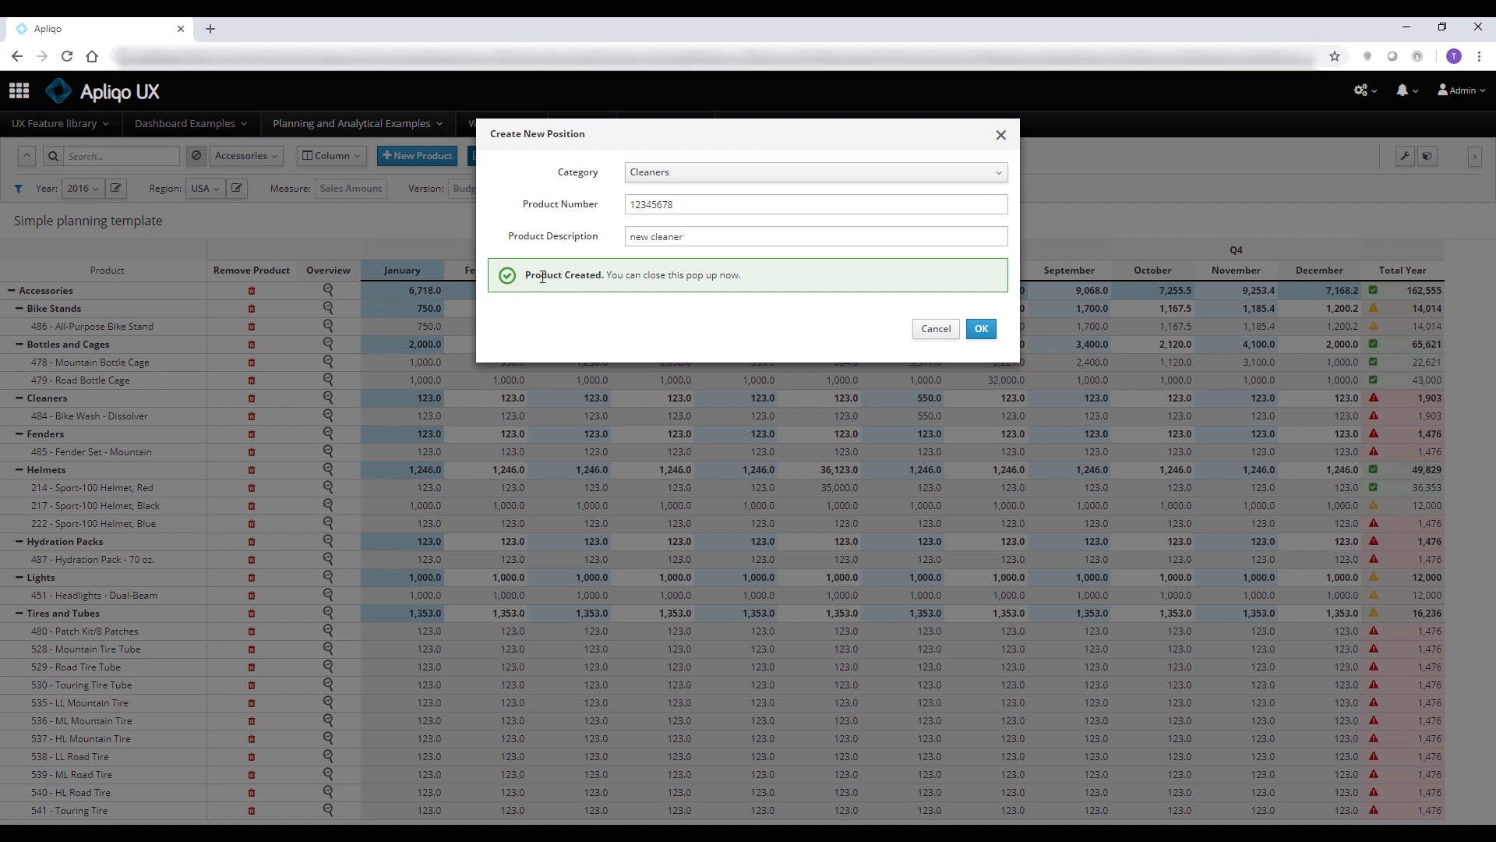
left_click(981, 329)
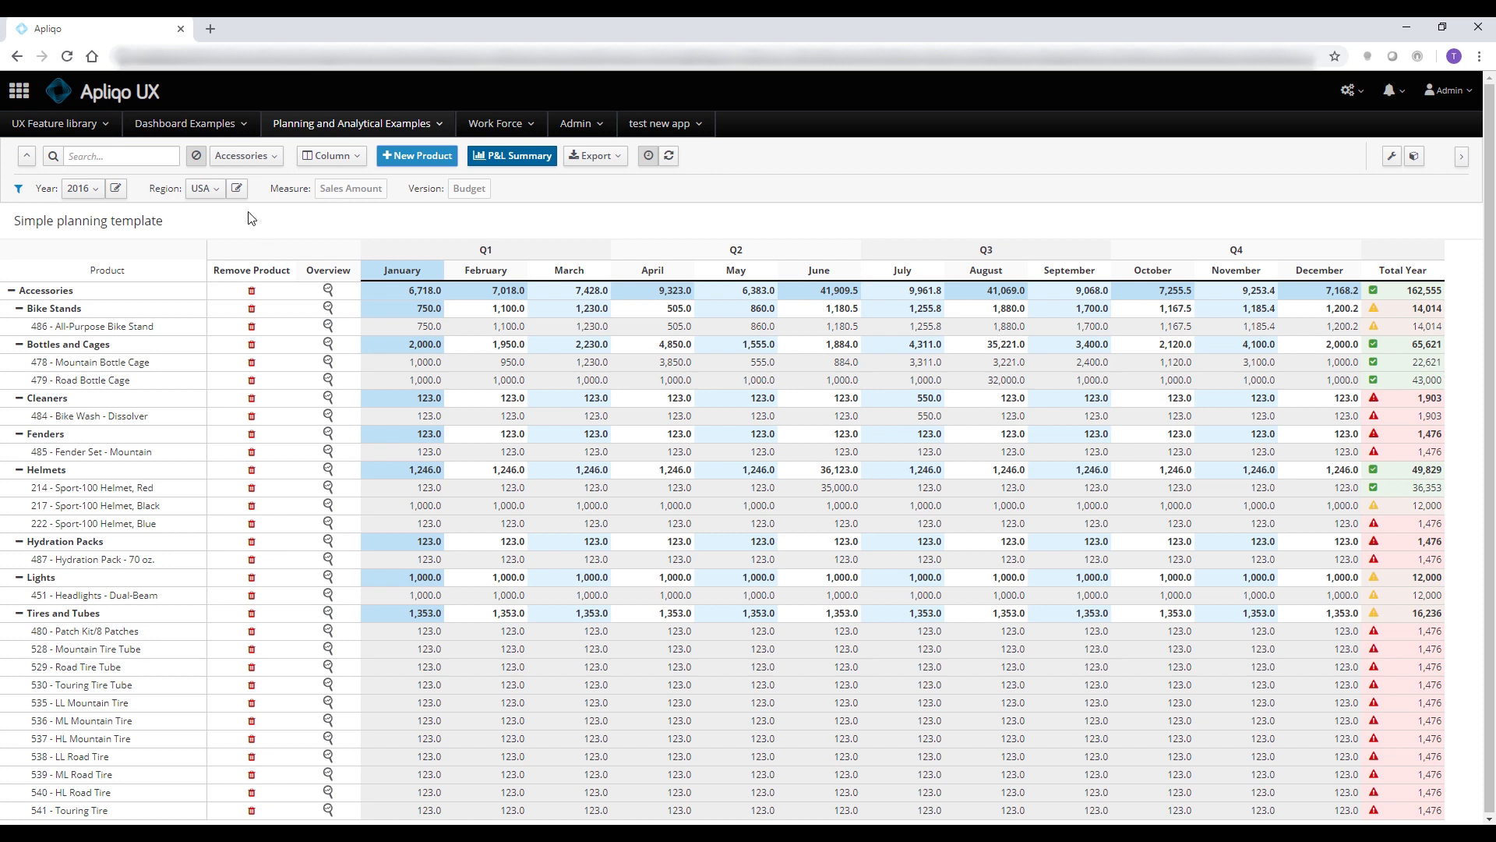
Turn off zero suppression and enter 1231 as the March sales amount for the product 12345678-new cleaner
left_click(197, 156)
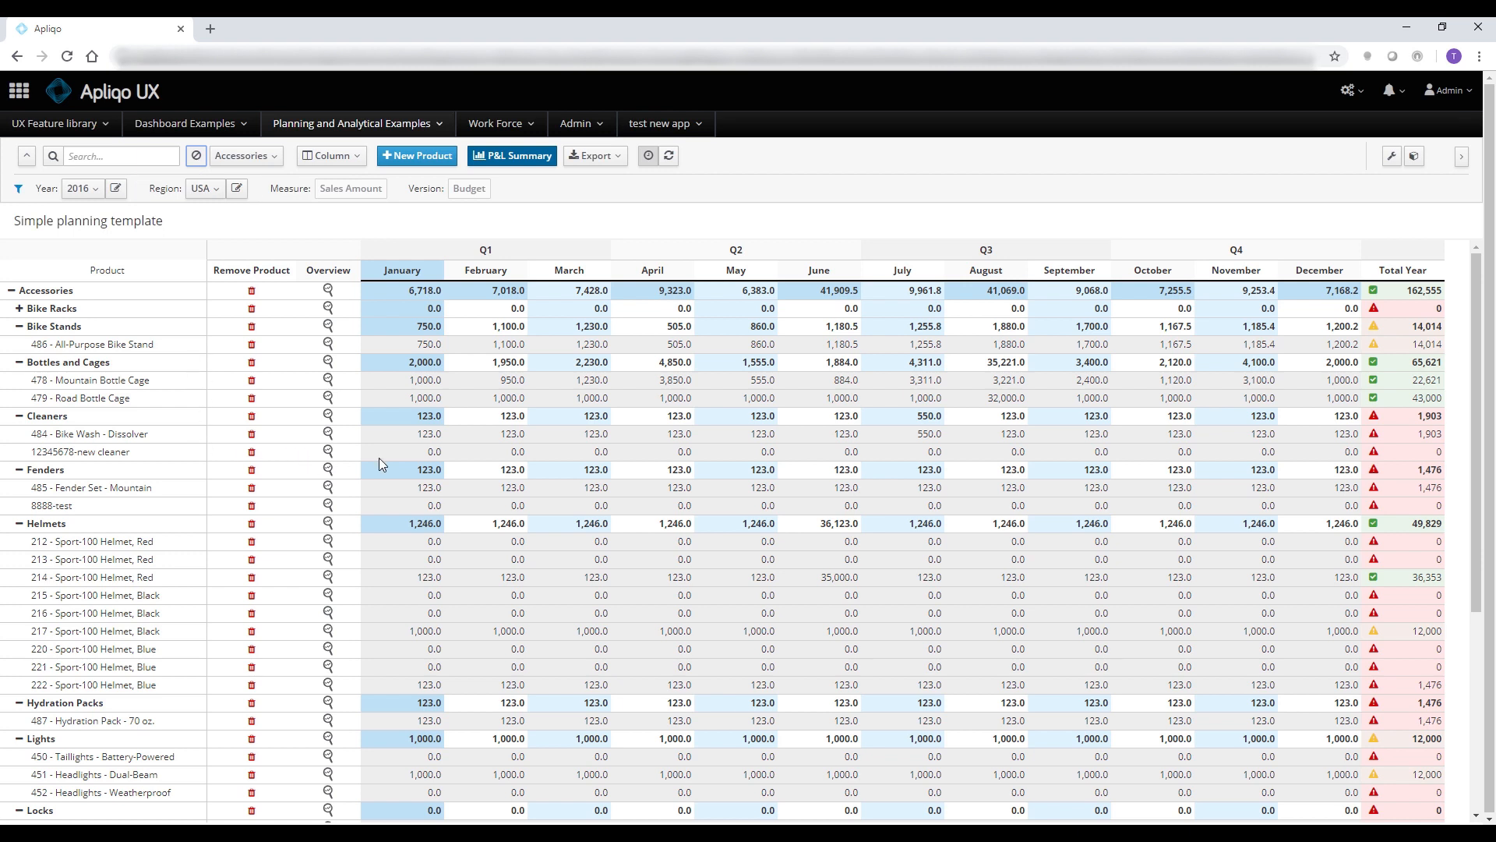
left_click(413, 452)
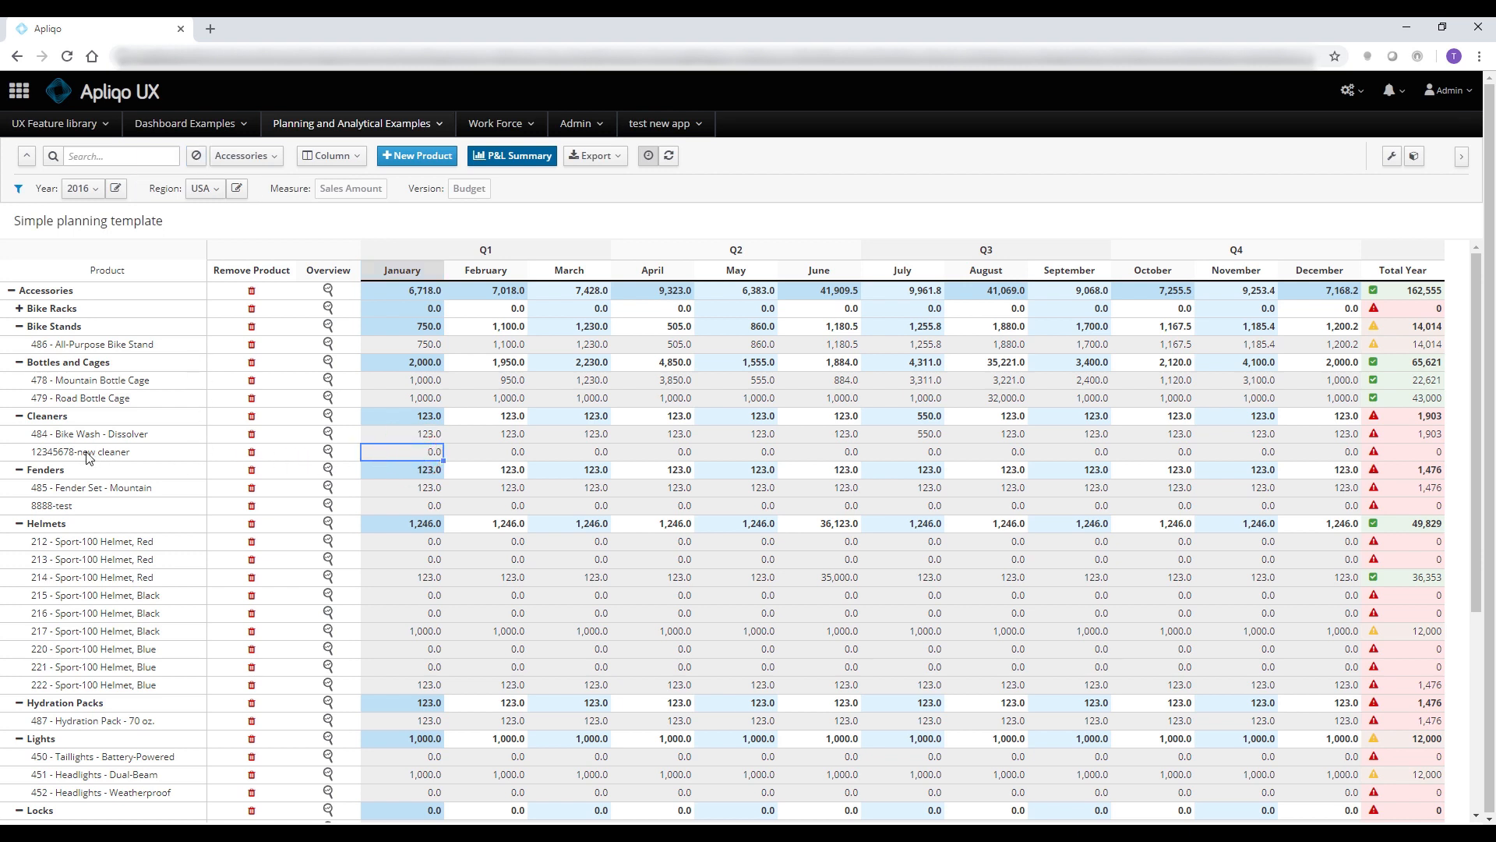
key("Right")
key("Right")
type("1,231")
key("Tab")
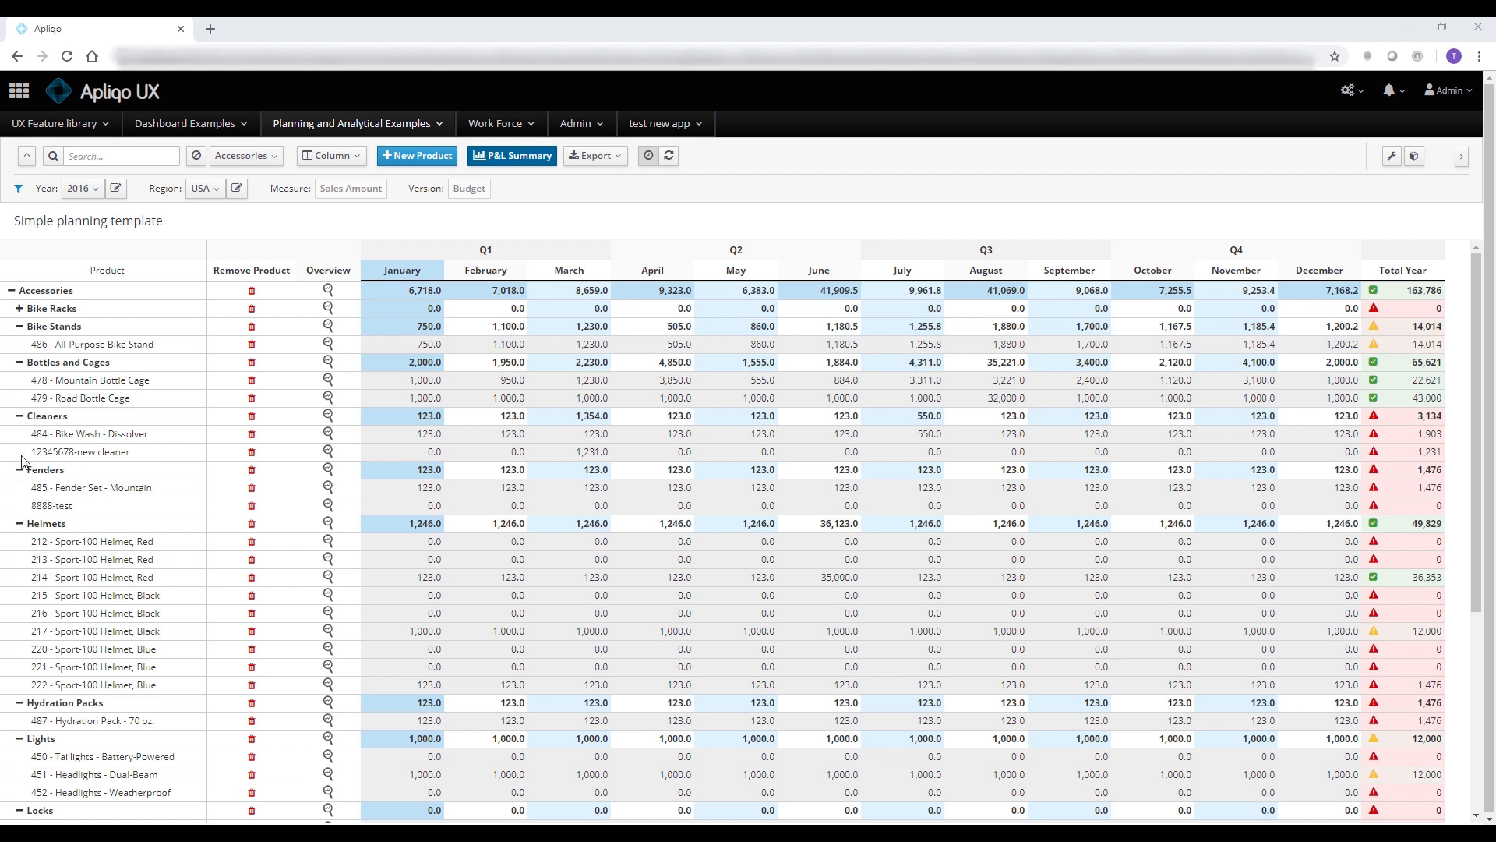
Delete the product 12345678-new cleaner together with its data and refresh the planning template
left_click(251, 453)
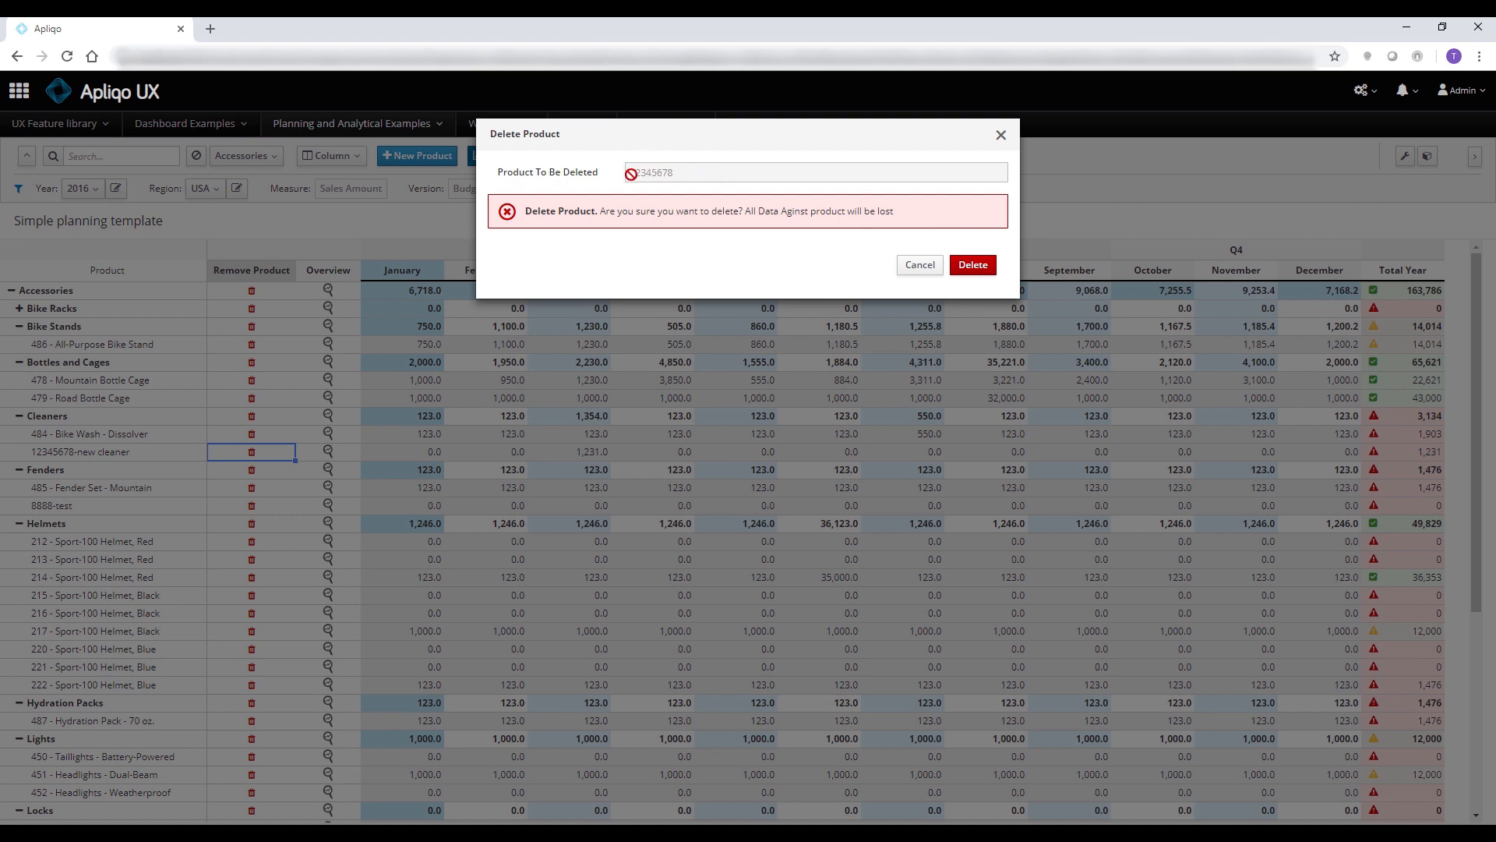
left_click(979, 266)
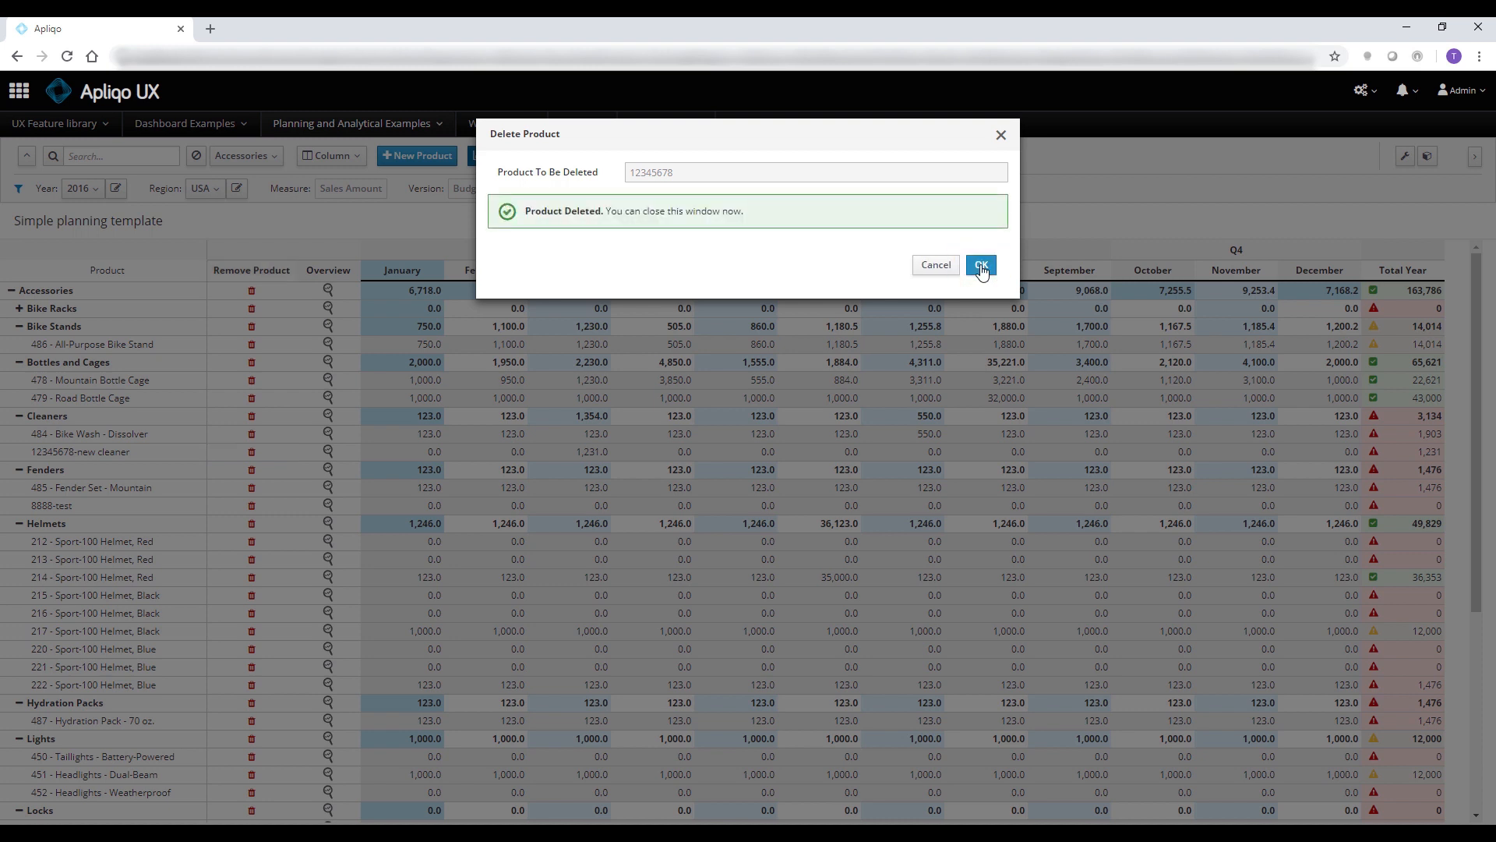
left_click(983, 266)
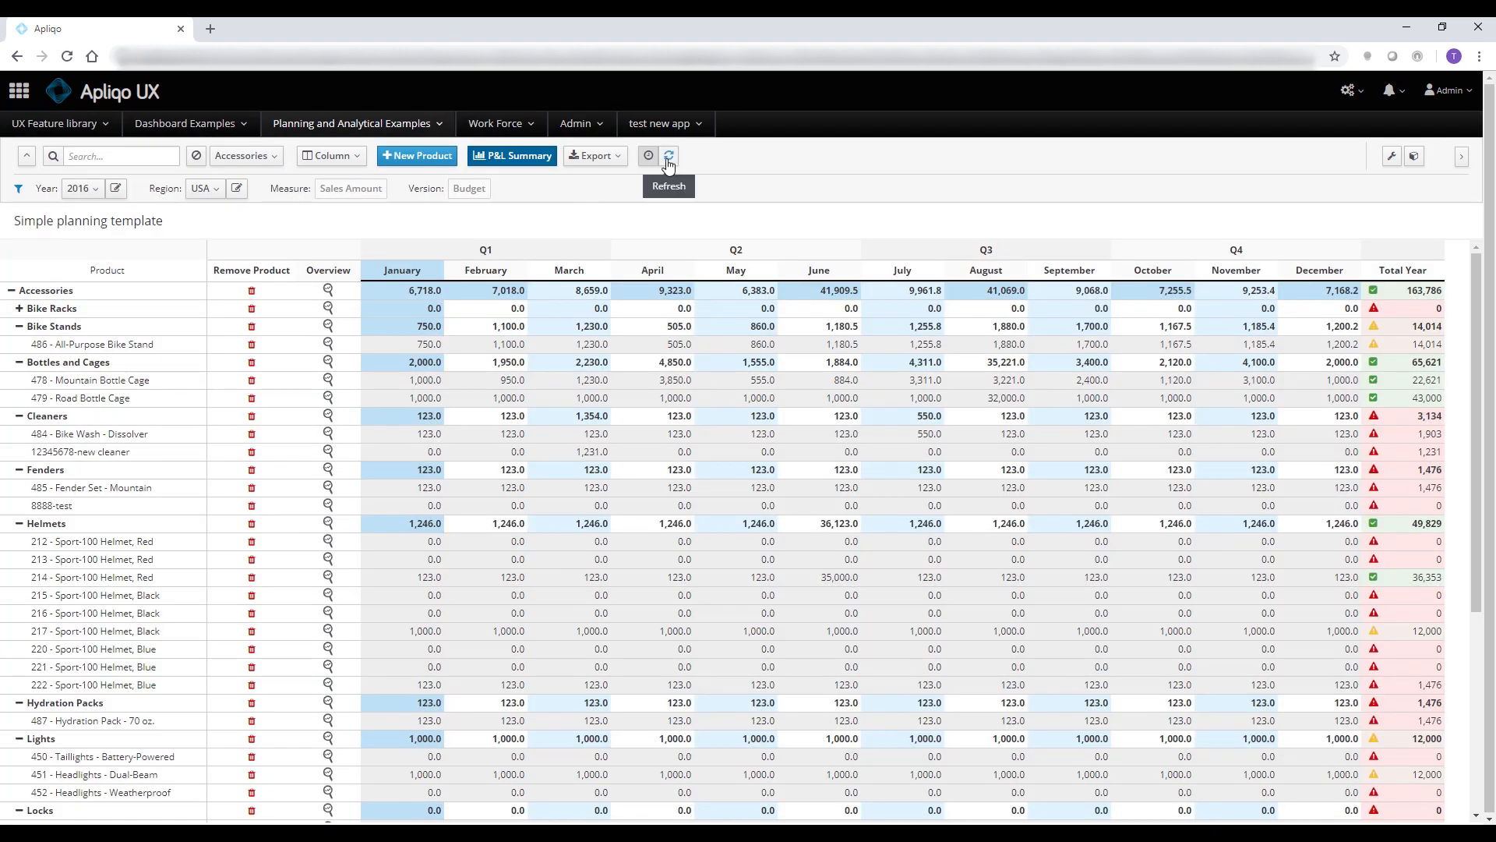
left_click(669, 161)
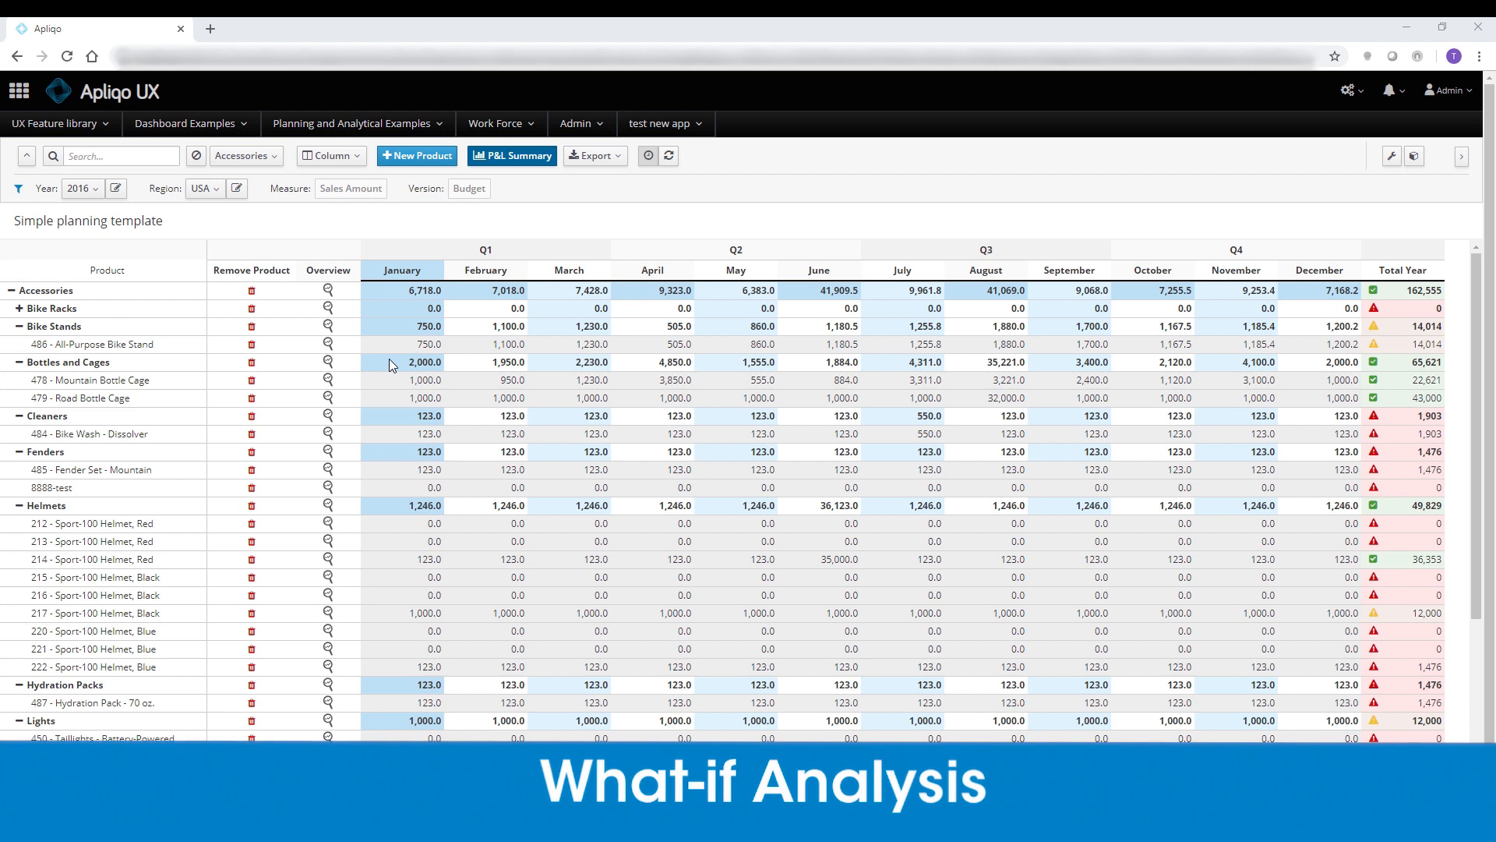
In the overview of 486 - All-Purpose Bike Stand, set the April Sales Amount to 5123 and close the overview
left_click(328, 344)
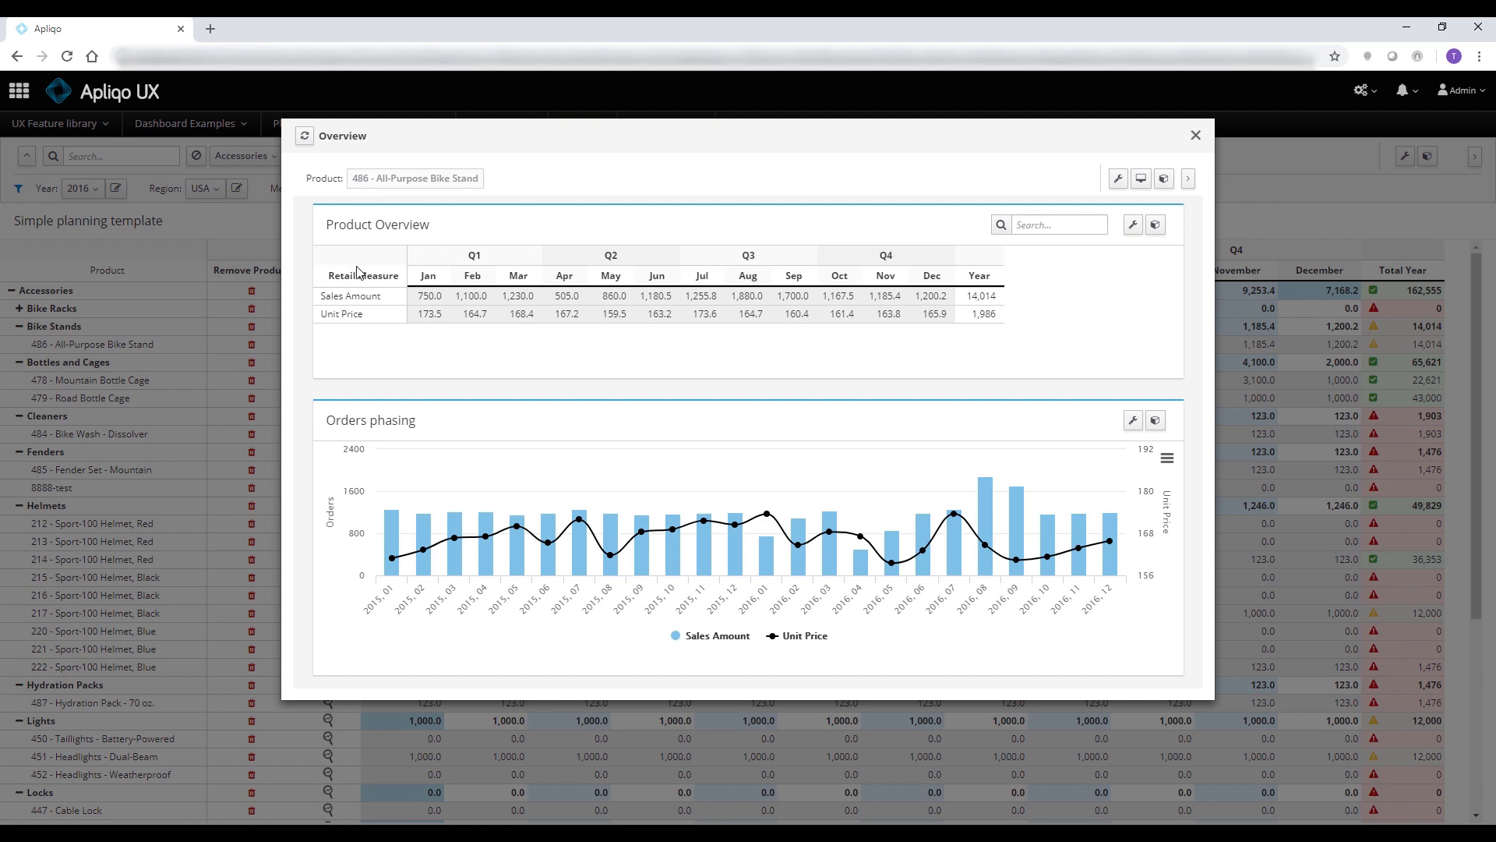
left_click(430, 296)
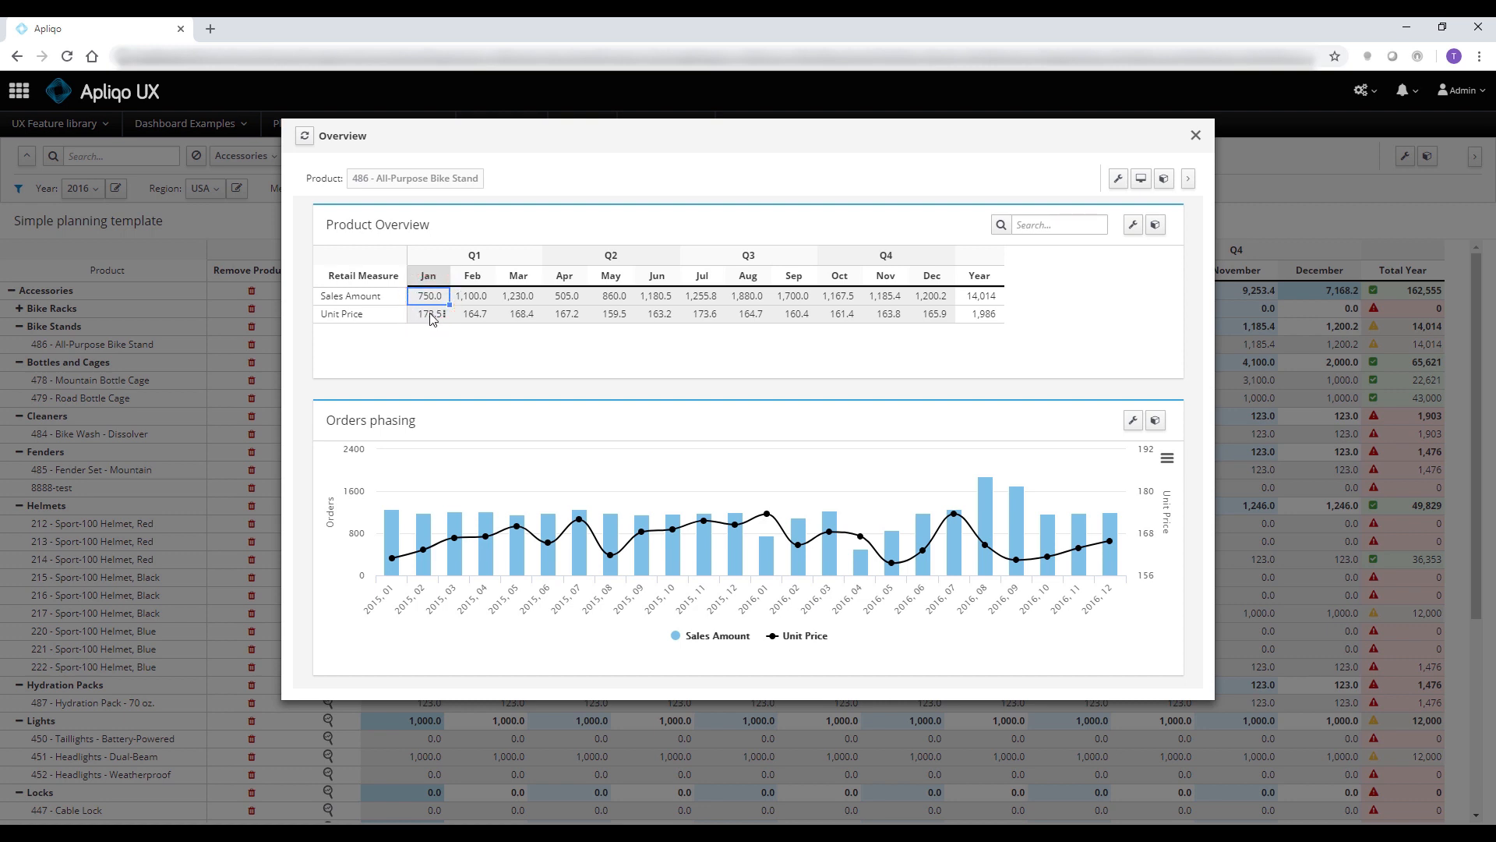
key("Right")
key("Right")
key("Right")
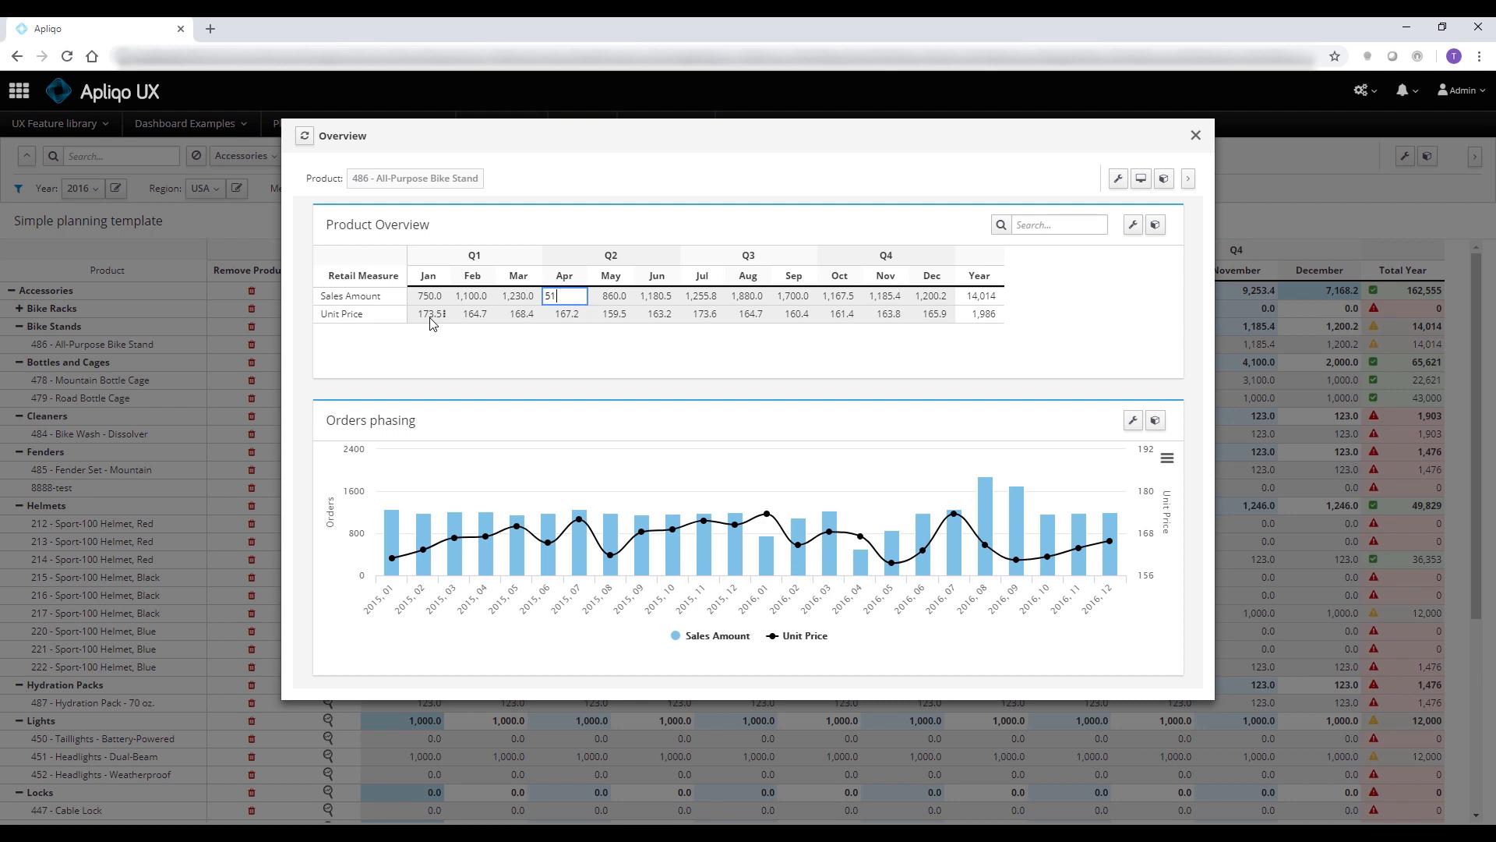
key("Tab")
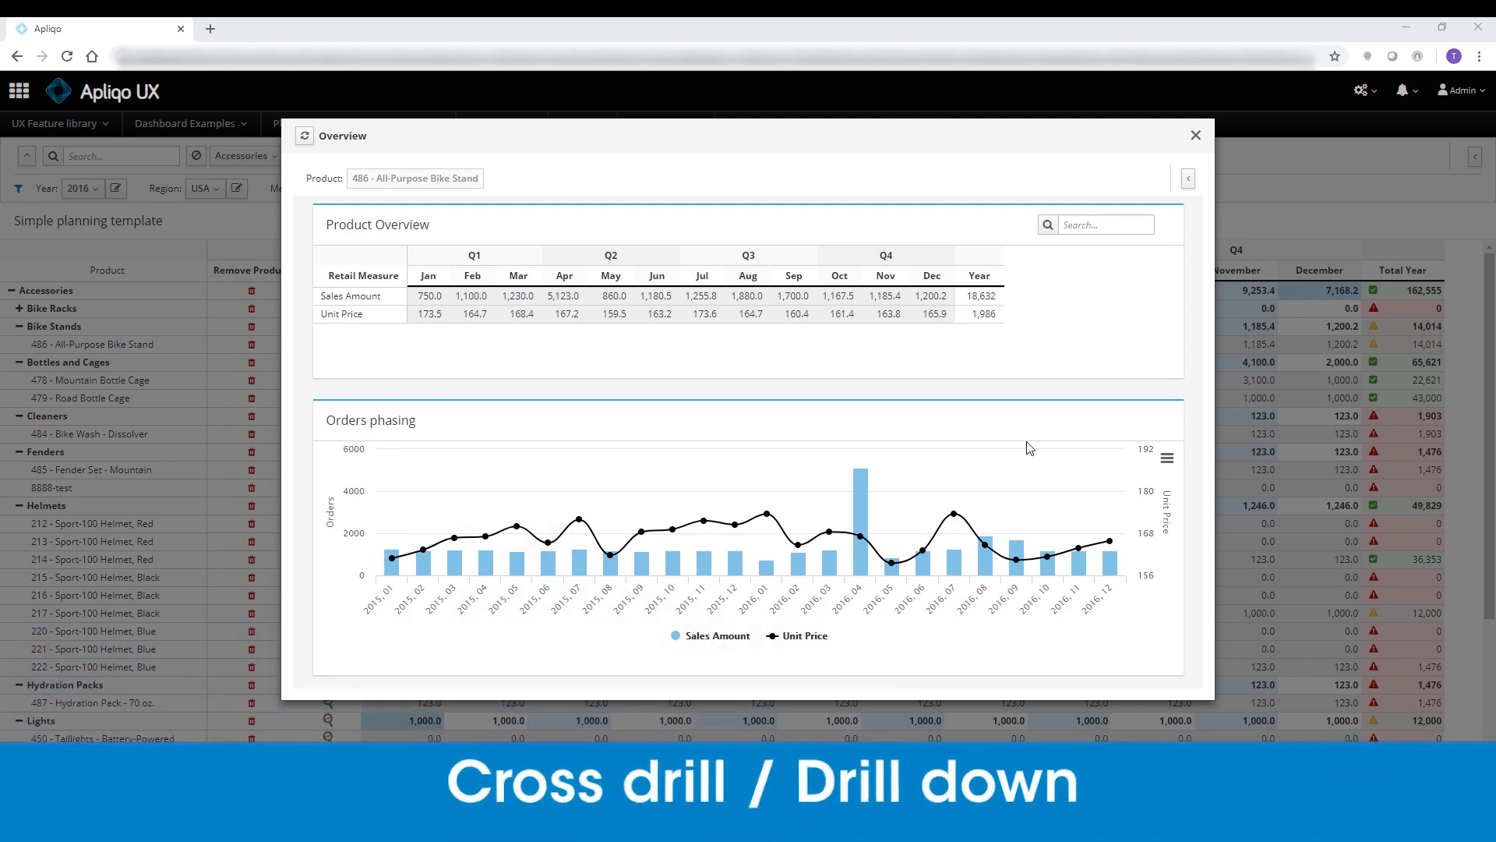
left_click(1311, 433)
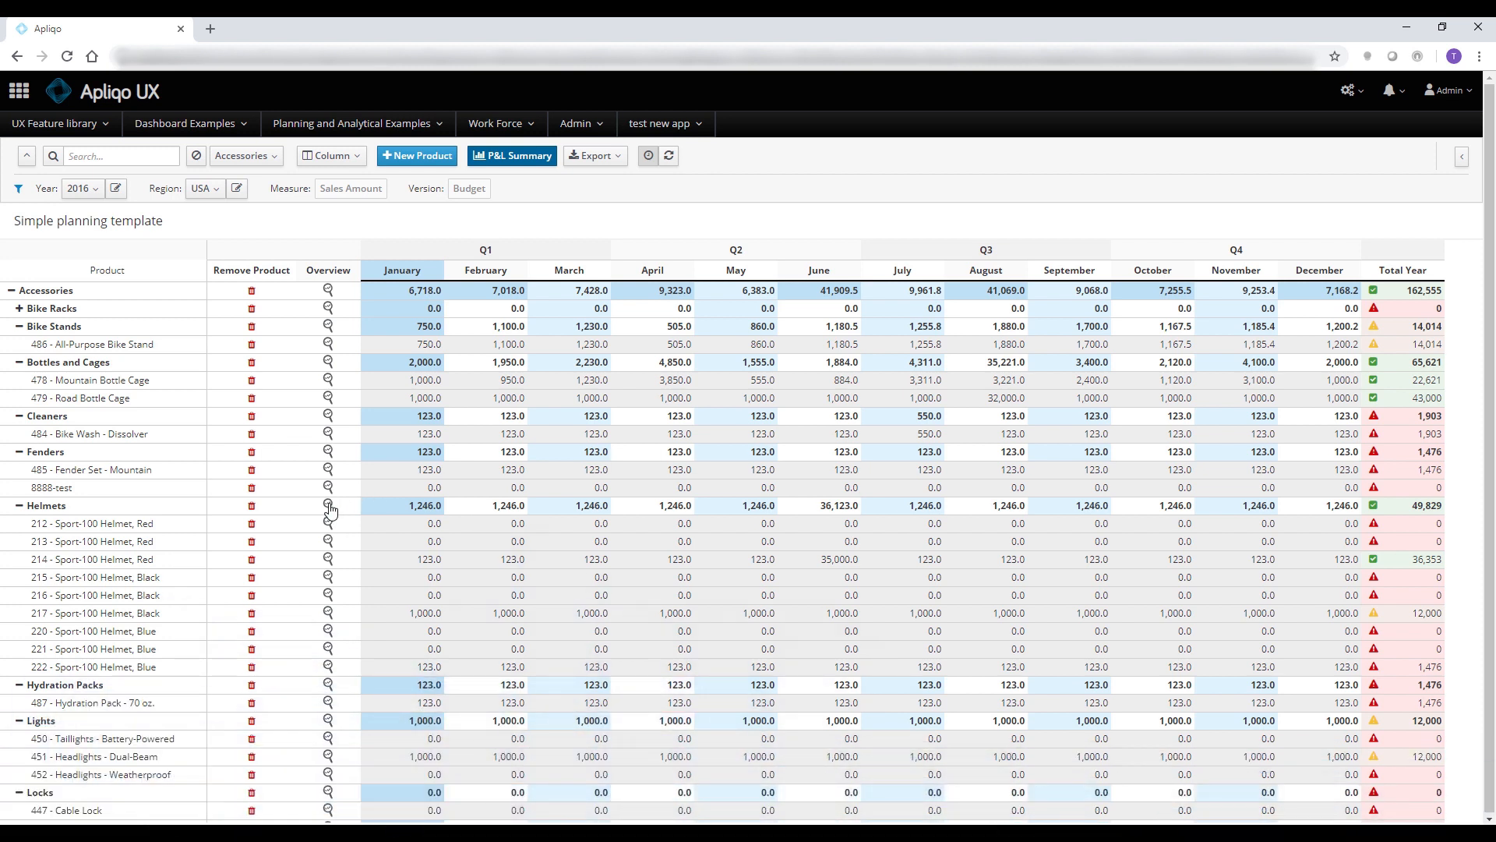
View the product overview for Helmets, going through its Unit Price and Sales Amount cells up to July, and close it
left_click(328, 506)
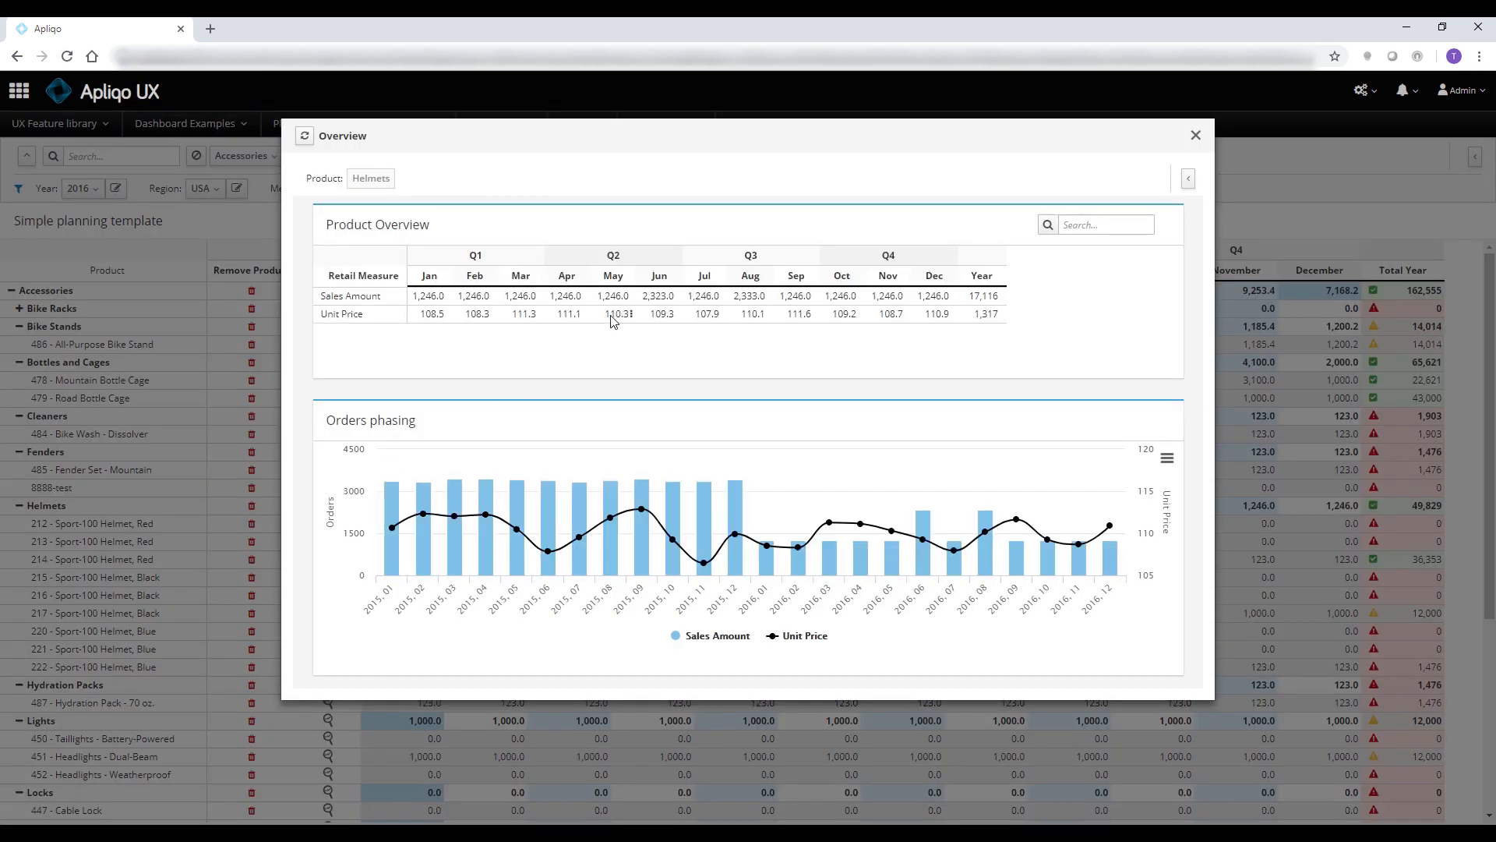
left_click(614, 314)
key("Right")
key("Right")
key("Up")
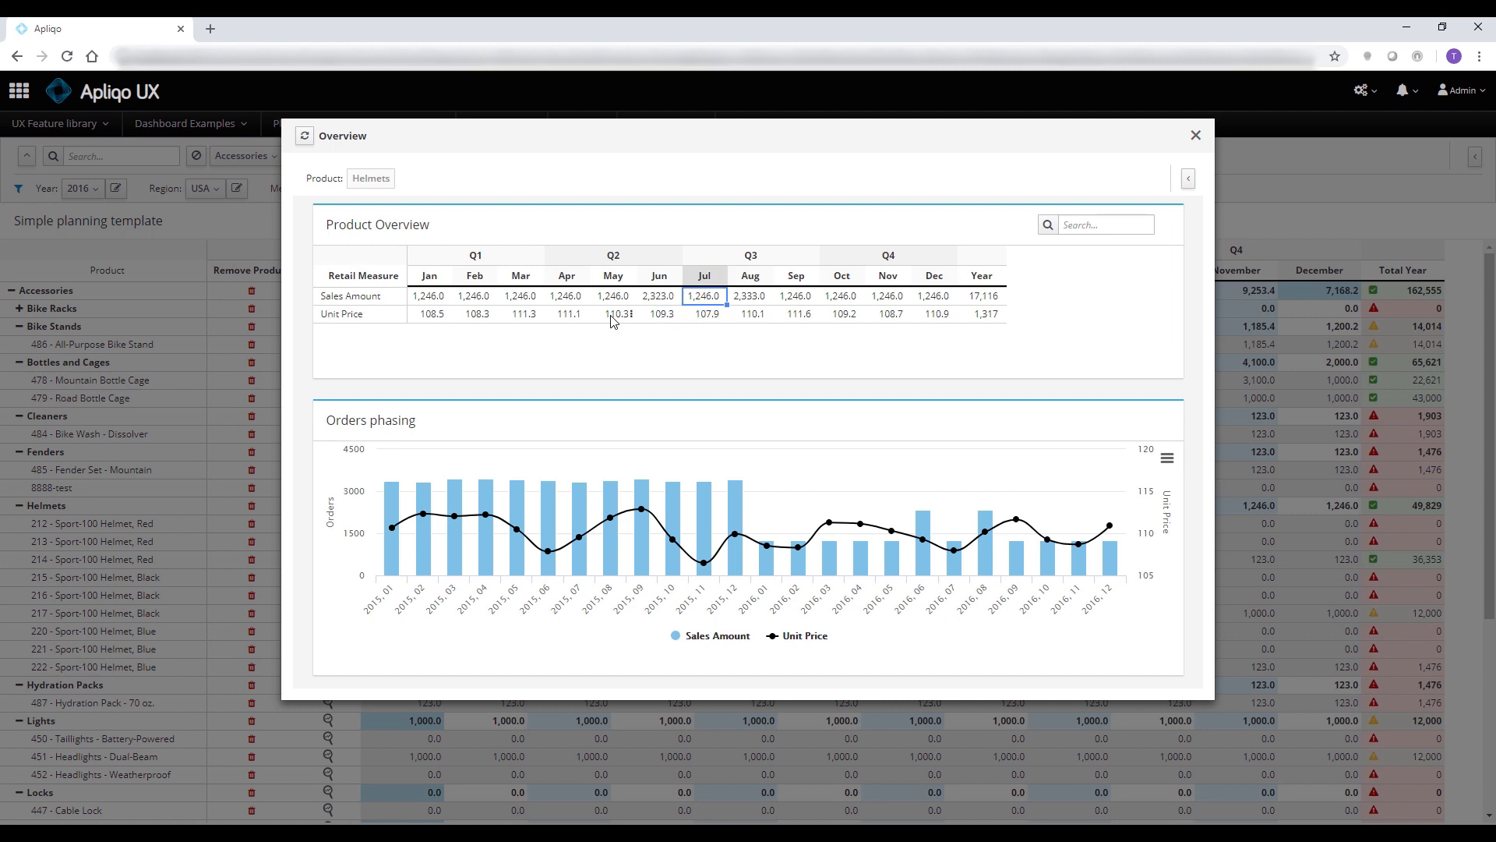
left_click(1286, 442)
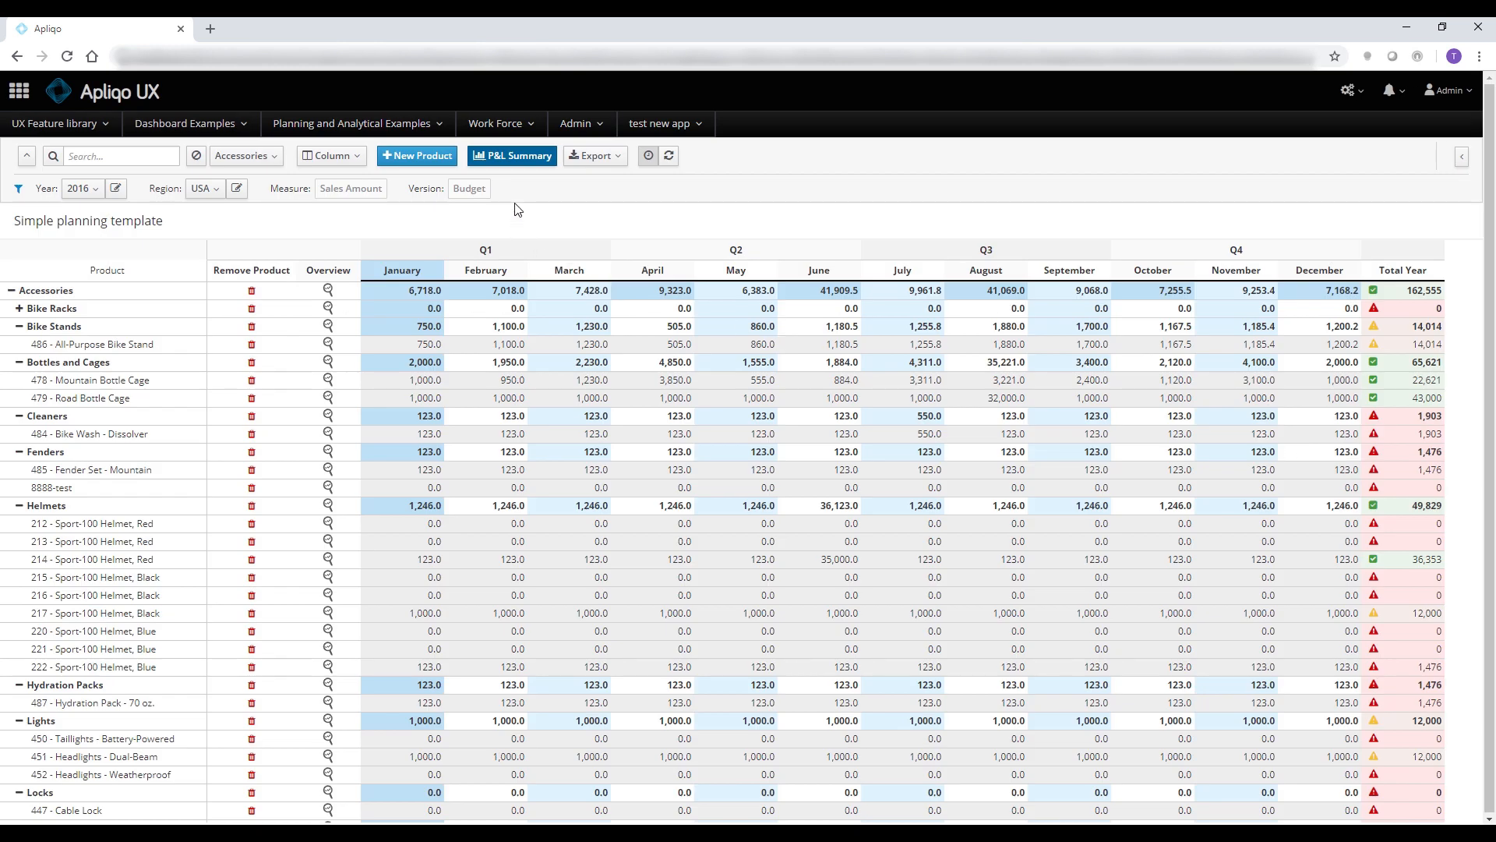
Open the P&L Summary to compare actual, budget and last-year figures
left_click(520, 158)
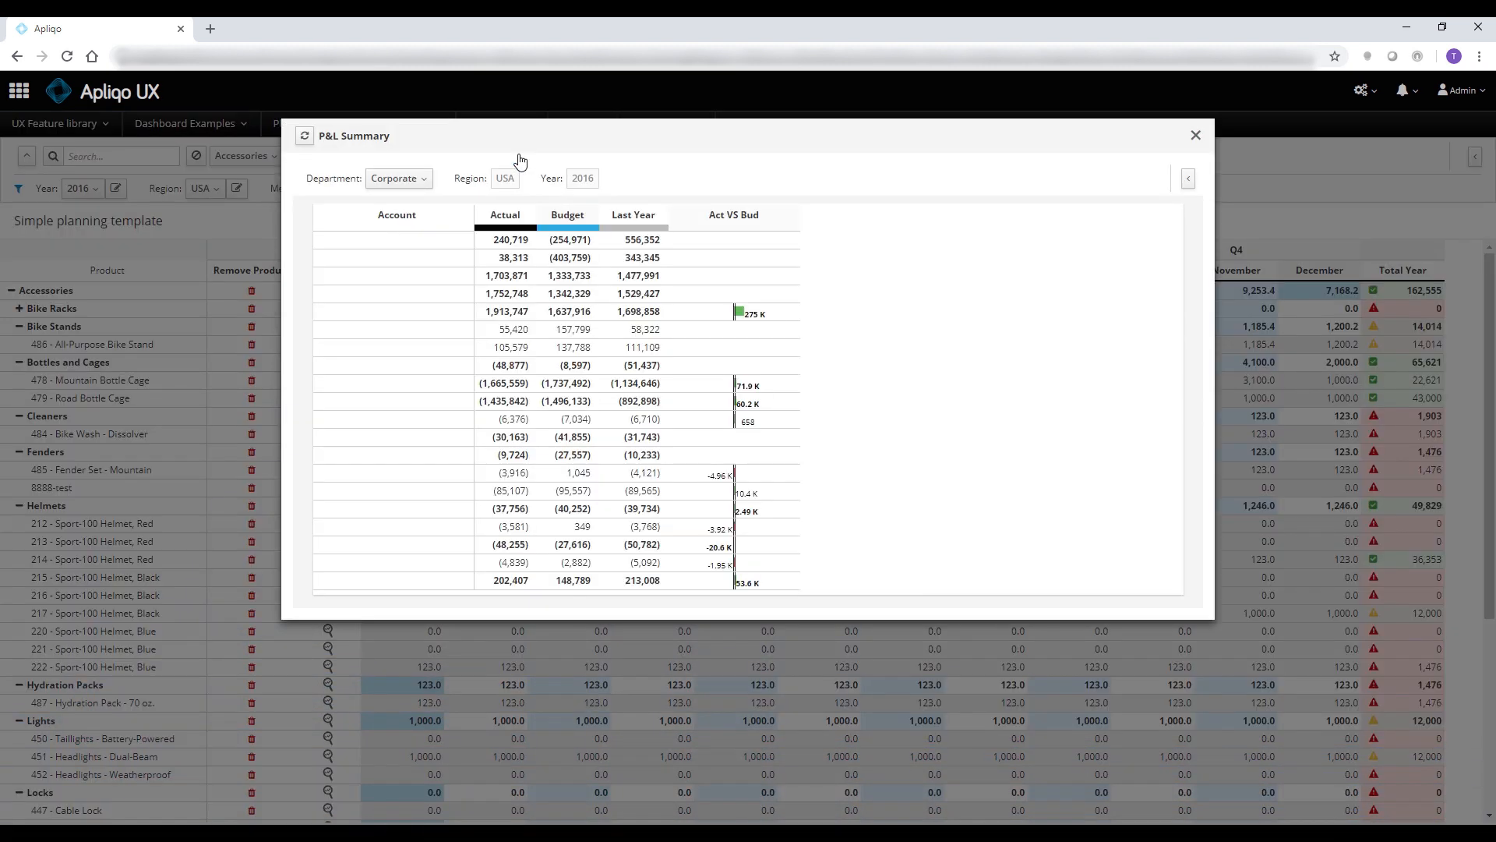